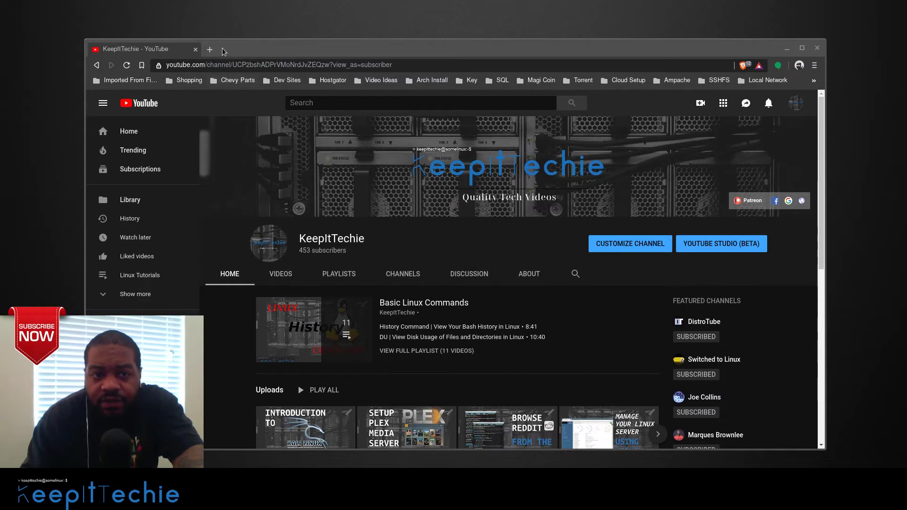
Open the kdenlive.org website in a new browser tab
{"action": "left_click", "coordinate": [210, 49]}
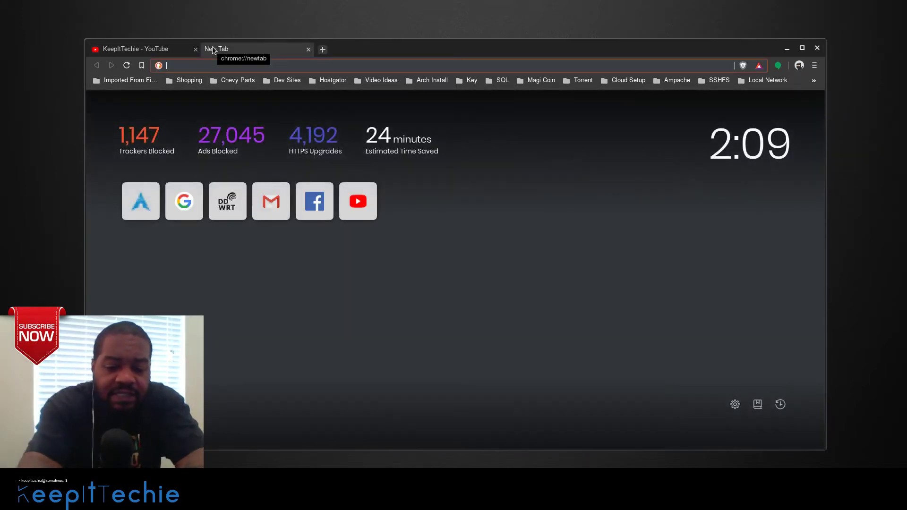
{"action": "type", "text": "kden"}
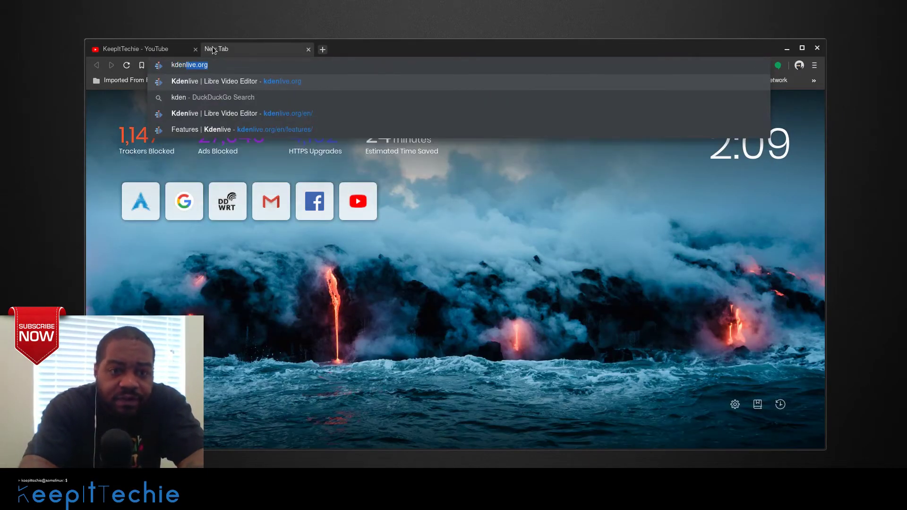
{"action": "key", "text": "End"}
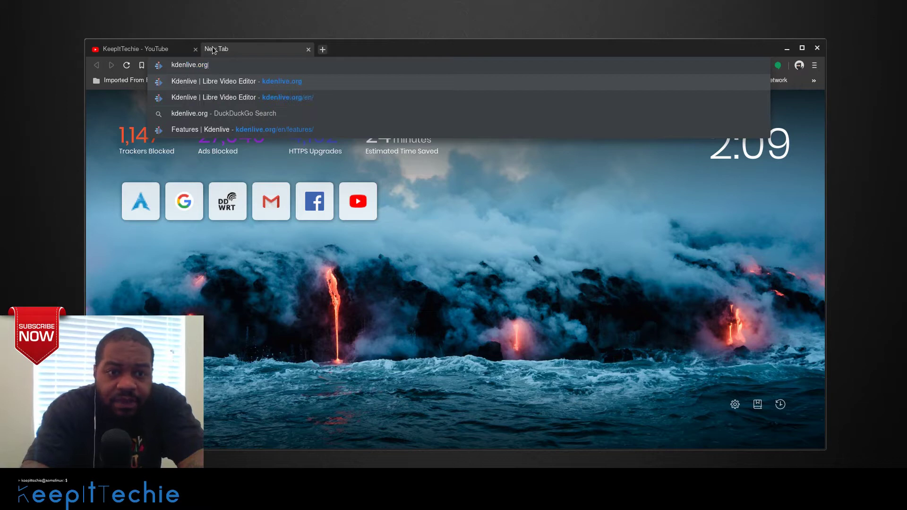
{"action": "key", "text": "Return"}
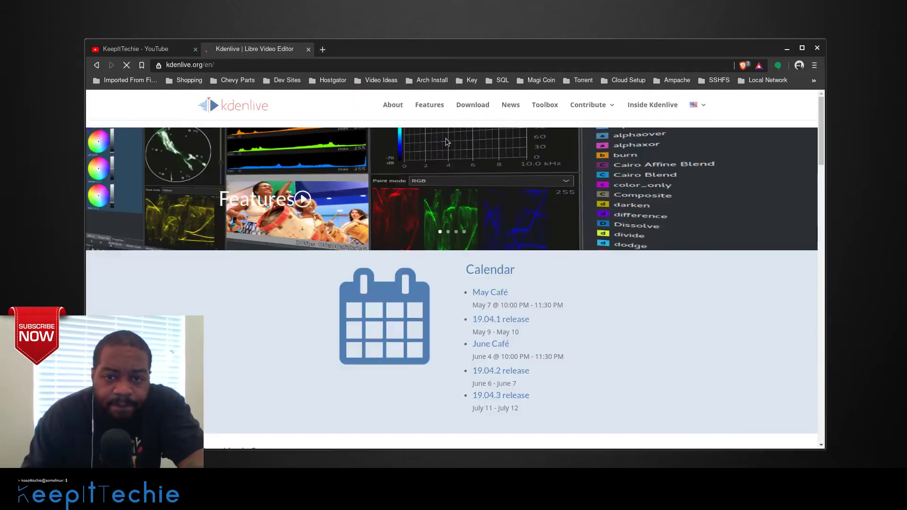
Glance over the Kdenlive home page and open the site's Features page
{"action": "scroll", "coordinate": [492, 173], "scroll_direction": "down", "scroll_amount": 5}
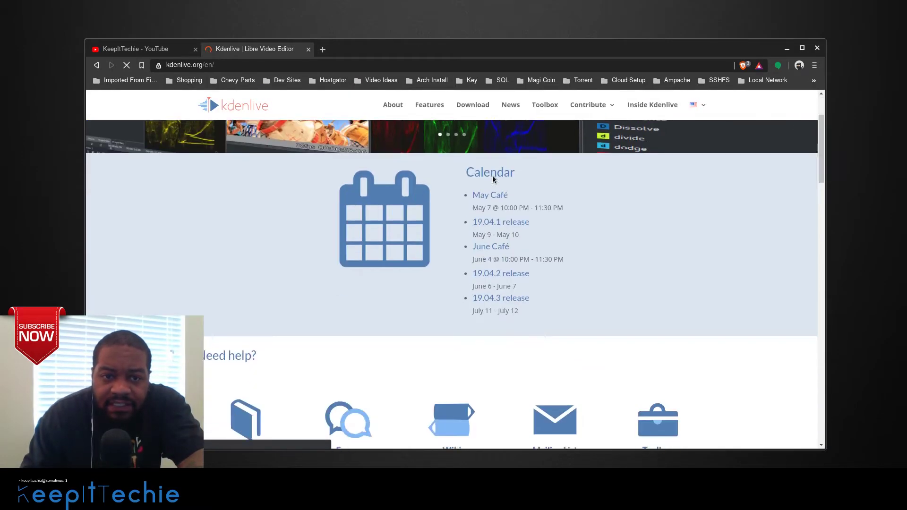
{"action": "scroll", "coordinate": [495, 177], "scroll_direction": "up", "scroll_amount": 5}
{"action": "left_click", "coordinate": [427, 106]}
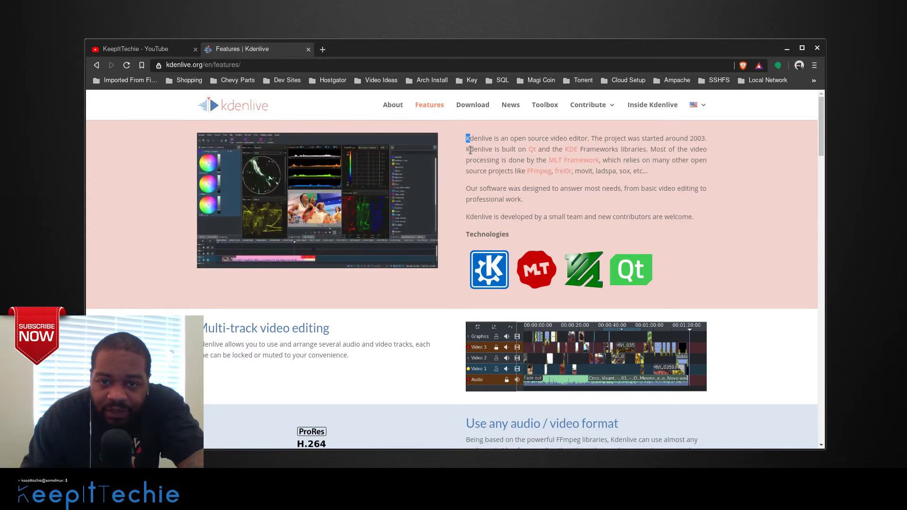
Read the Kdenlive introduction and the feature sections on multi-track editing, audio/video formats, configurable interface and Titler
{"action": "left_click_drag", "start_coordinate": [470, 151], "coordinate": [462, 152]}
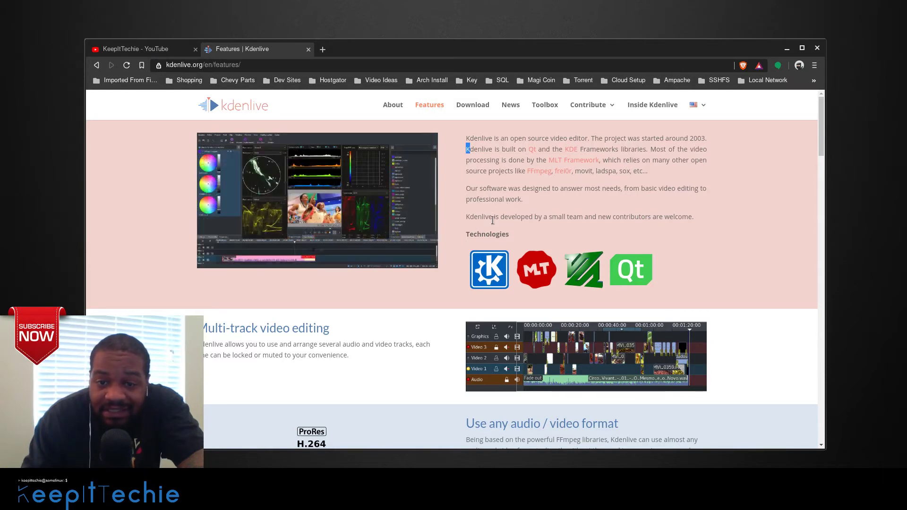
{"action": "scroll", "coordinate": [460, 185], "scroll_direction": "down", "scroll_amount": 2}
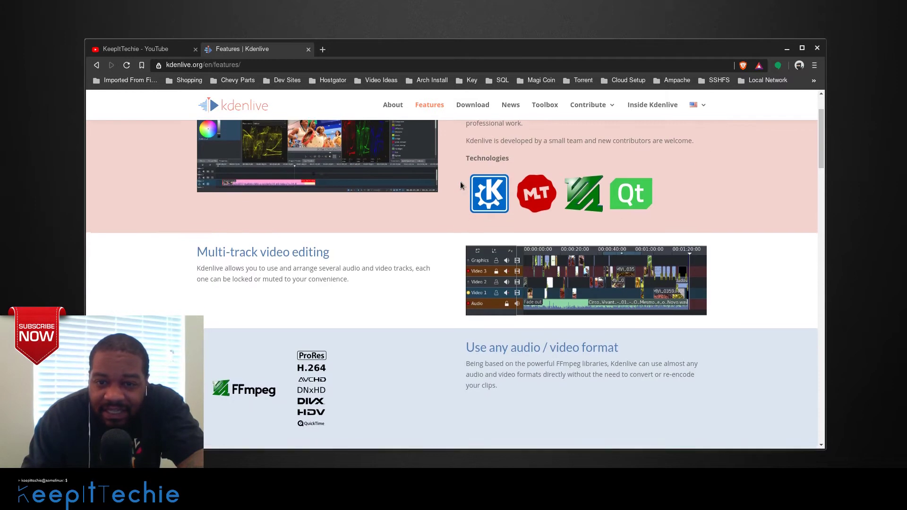
{"action": "scroll", "coordinate": [460, 184], "scroll_direction": "up", "scroll_amount": 2}
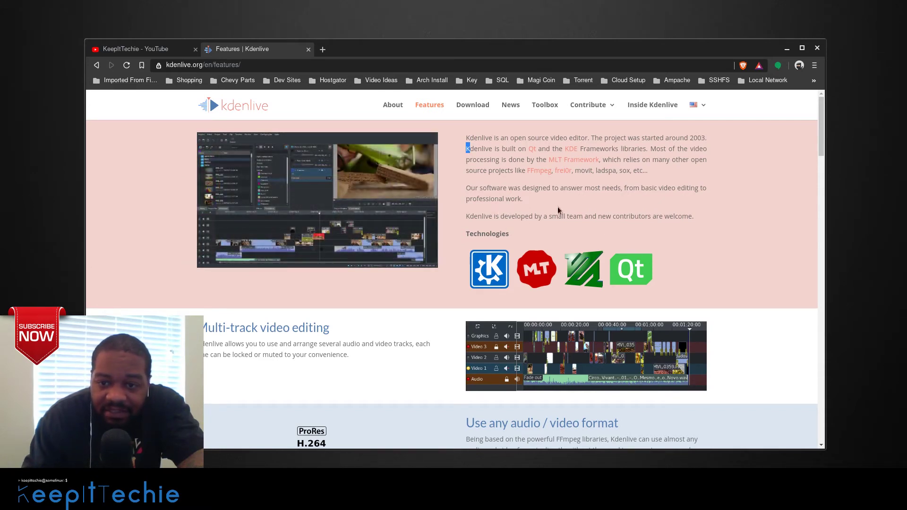
{"action": "scroll", "coordinate": [461, 208], "scroll_direction": "down", "scroll_amount": 2}
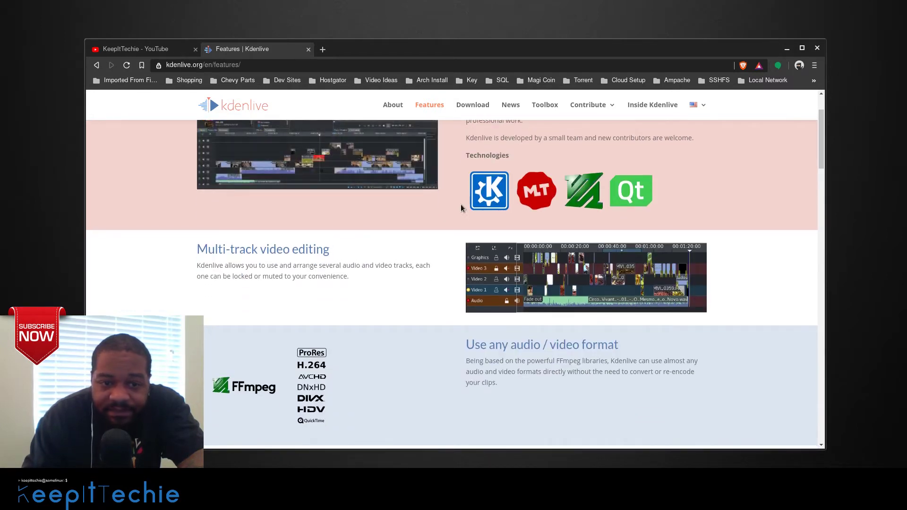
{"action": "scroll", "coordinate": [460, 204], "scroll_direction": "down", "scroll_amount": 1}
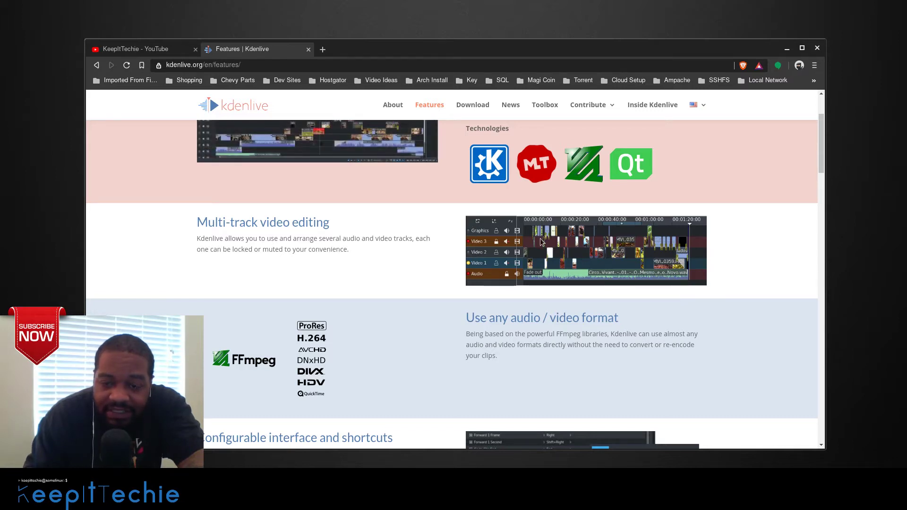
{"action": "scroll", "coordinate": [397, 315], "scroll_direction": "down", "scroll_amount": 2}
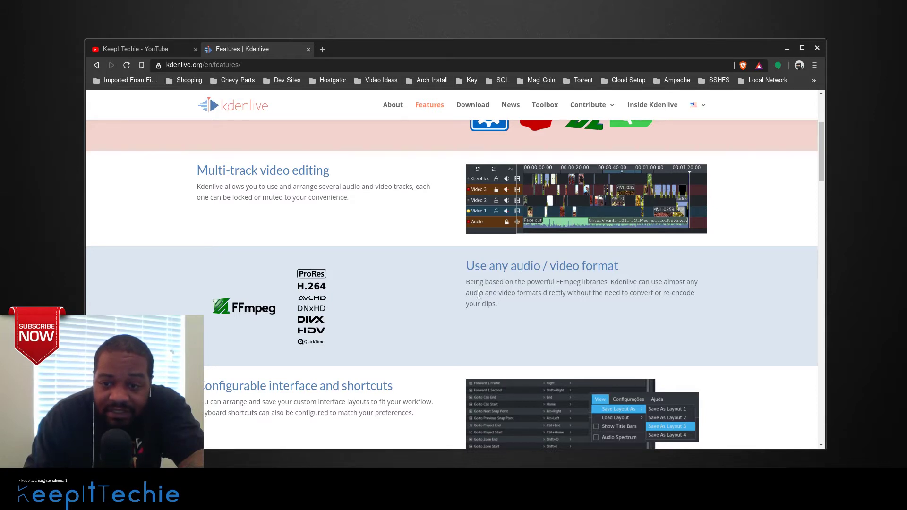
{"action": "scroll", "coordinate": [462, 296], "scroll_direction": "down", "scroll_amount": 3}
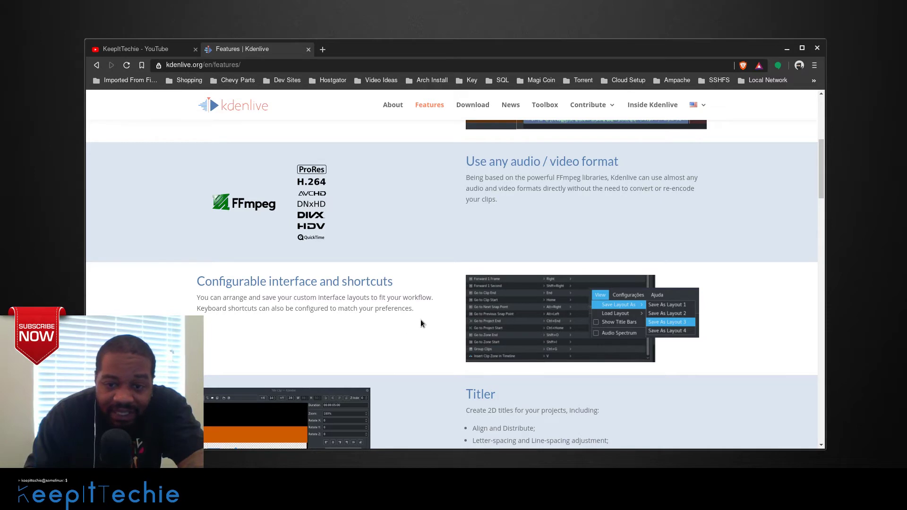
{"action": "scroll", "coordinate": [432, 308], "scroll_direction": "down", "scroll_amount": 4}
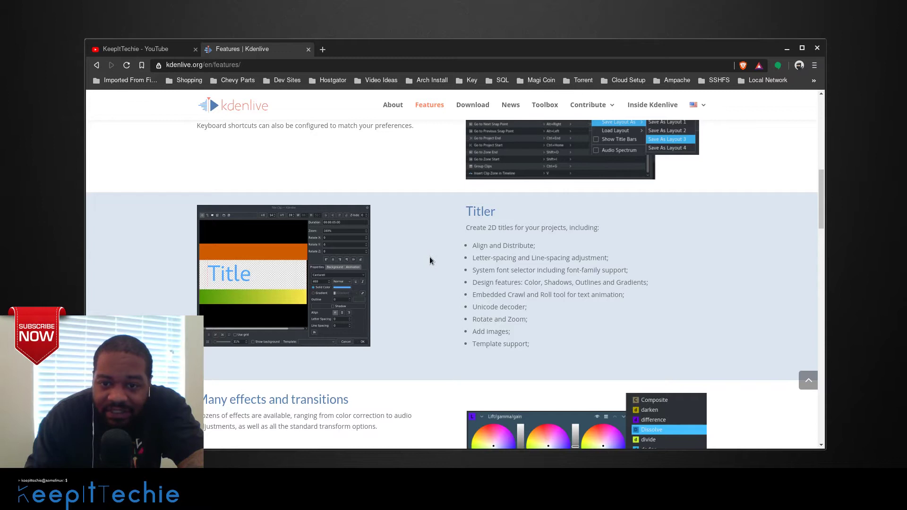
{"action": "scroll", "coordinate": [430, 260], "scroll_direction": "down", "scroll_amount": 3}
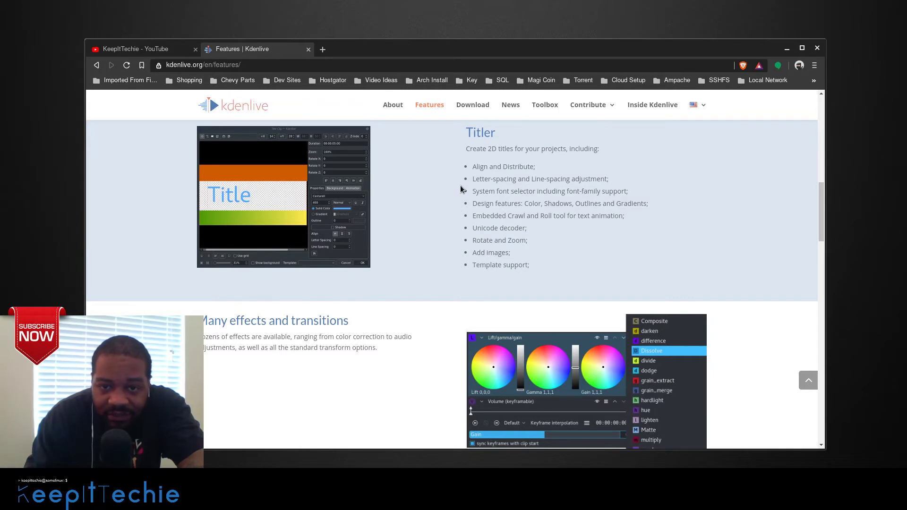
{"action": "scroll", "coordinate": [452, 198], "scroll_direction": "down", "scroll_amount": 3}
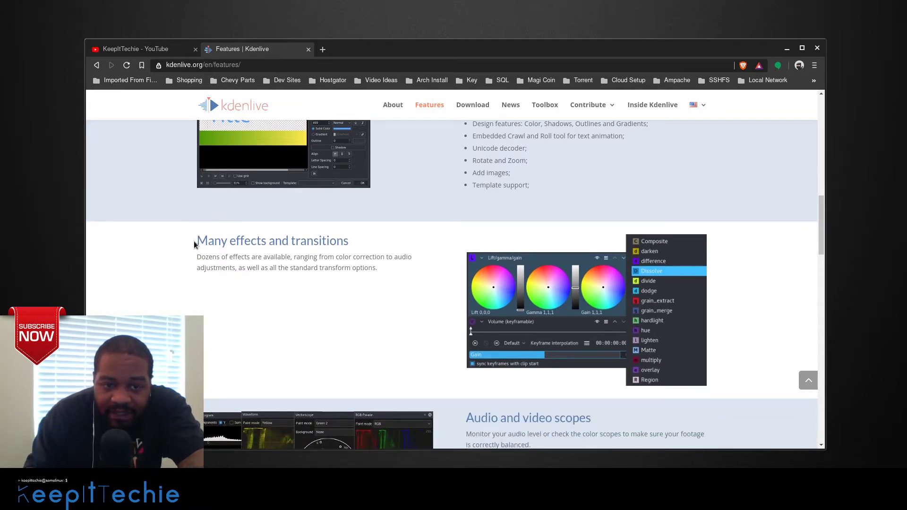
Read the remaining feature sections, from Many effects and transitions through proxy editing and automatic backup to Themable interface
{"action": "left_click_drag", "start_coordinate": [199, 244], "coordinate": [375, 243]}
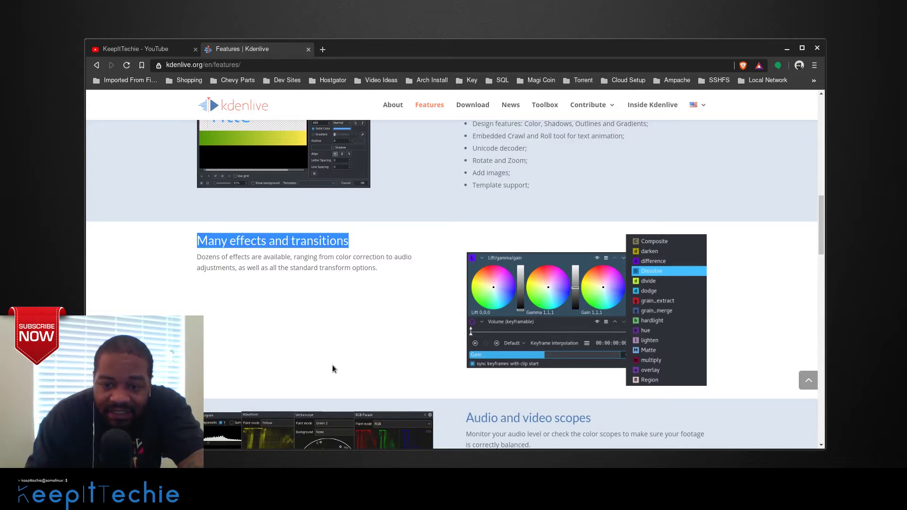
{"action": "scroll", "coordinate": [415, 272], "scroll_direction": "down", "scroll_amount": 1}
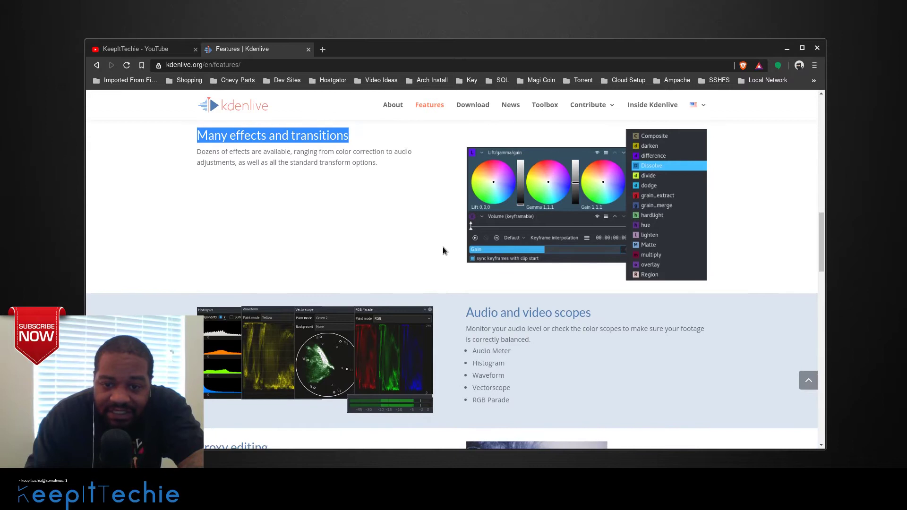
{"action": "scroll", "coordinate": [443, 247], "scroll_direction": "down", "scroll_amount": 4}
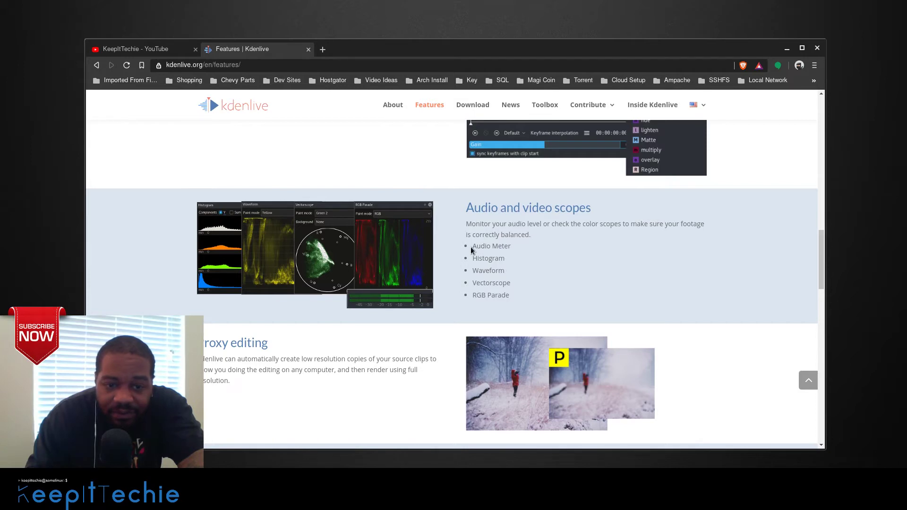
{"action": "scroll", "coordinate": [383, 271], "scroll_direction": "down", "scroll_amount": 3}
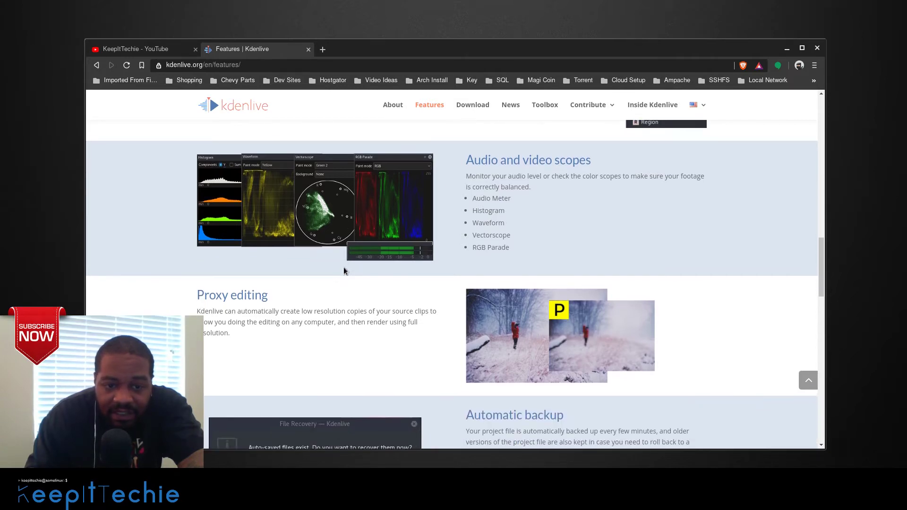
{"action": "scroll", "coordinate": [434, 279], "scroll_direction": "down", "scroll_amount": 3}
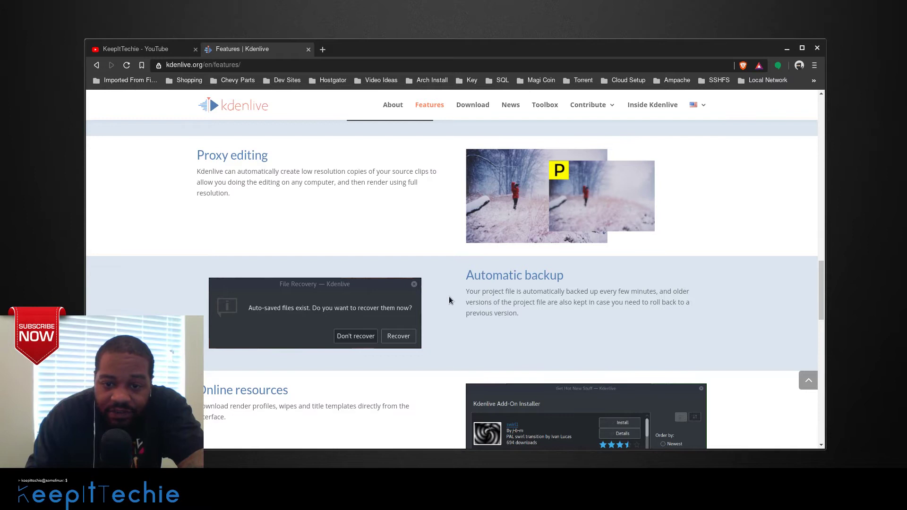
{"action": "scroll", "coordinate": [450, 286], "scroll_direction": "down", "scroll_amount": 7}
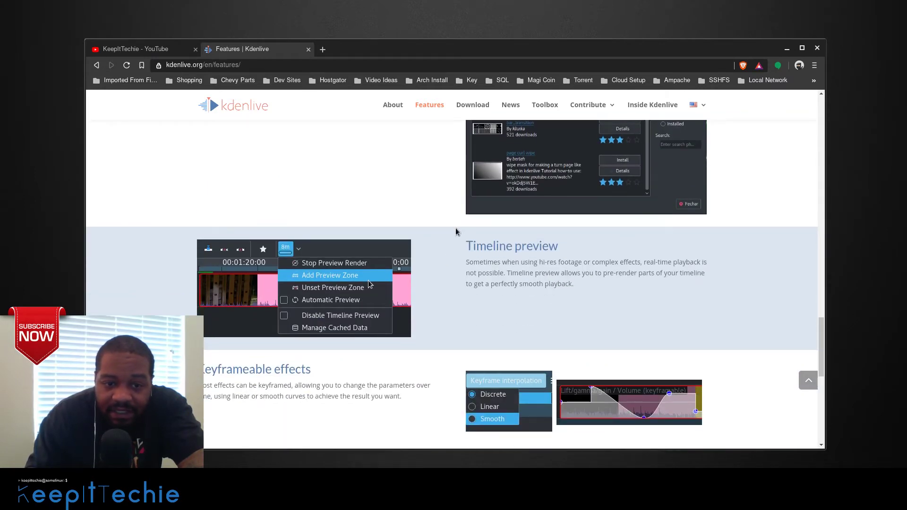
{"action": "scroll", "coordinate": [455, 229], "scroll_direction": "down", "scroll_amount": 2}
{"action": "scroll", "coordinate": [454, 236], "scroll_direction": "down", "scroll_amount": 4}
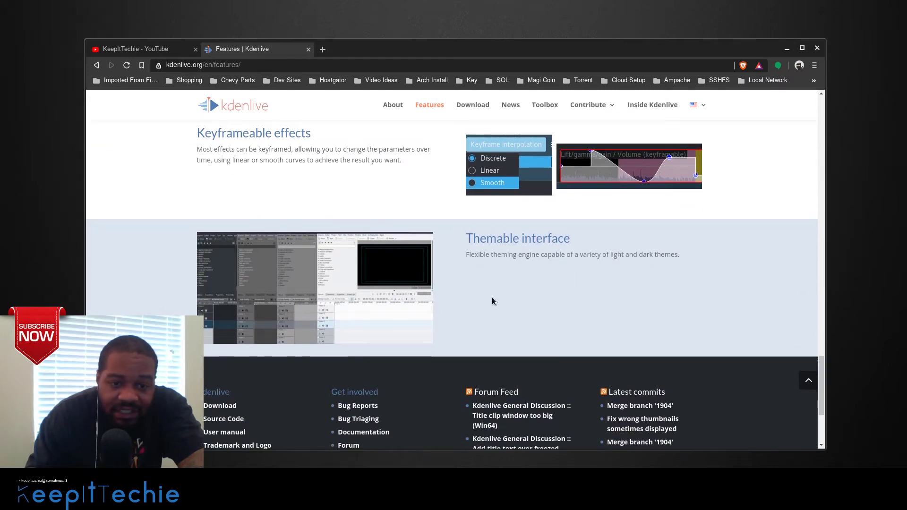
{"action": "scroll", "coordinate": [356, 269], "scroll_direction": "up", "scroll_amount": 3}
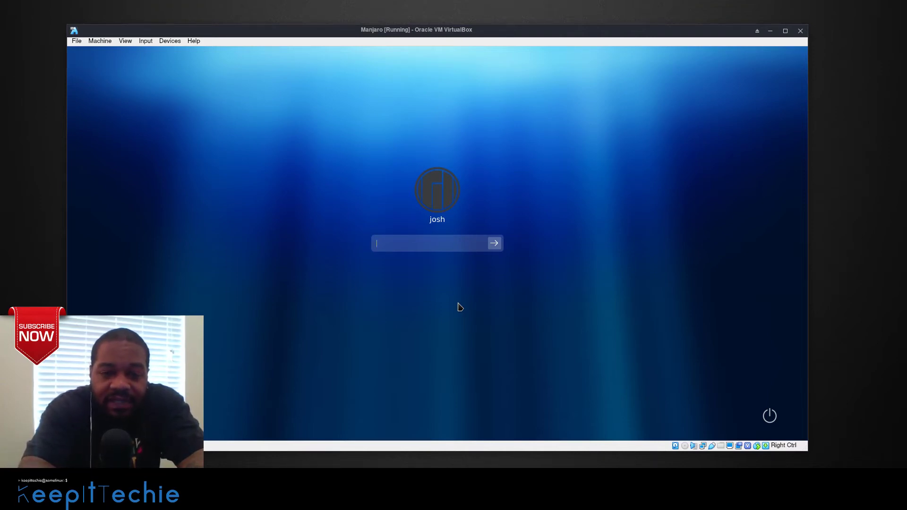
Log in to the Manjaro virtual machine in VirtualBox by entering the account password
{"action": "type", "text": "•••••"}
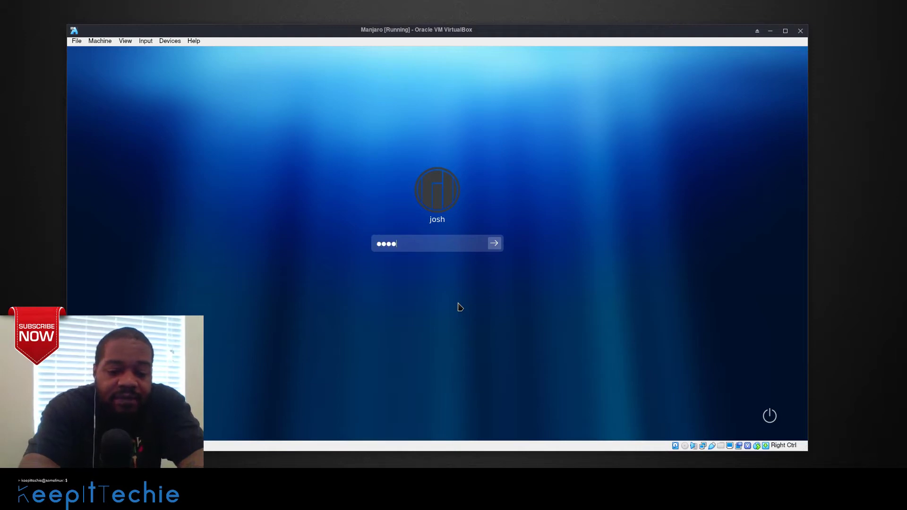
{"action": "type", "text": "••••"}
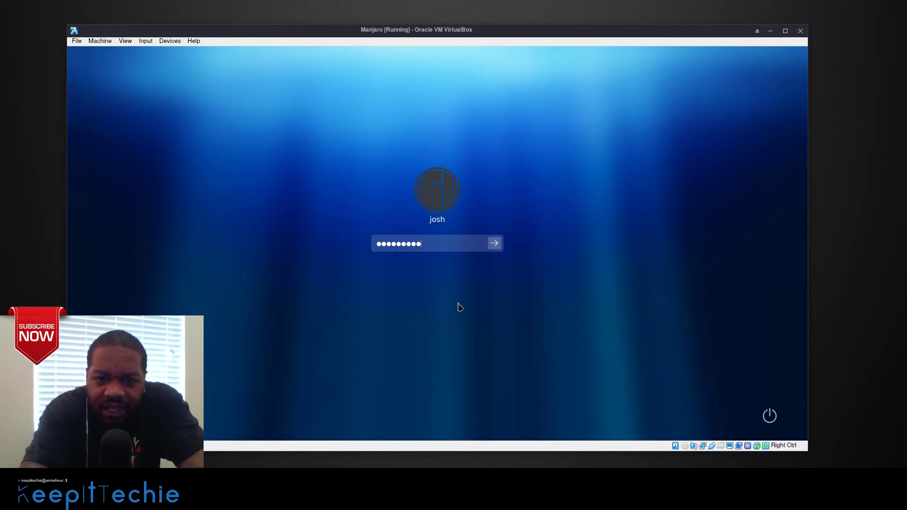
{"action": "key", "text": "Return"}
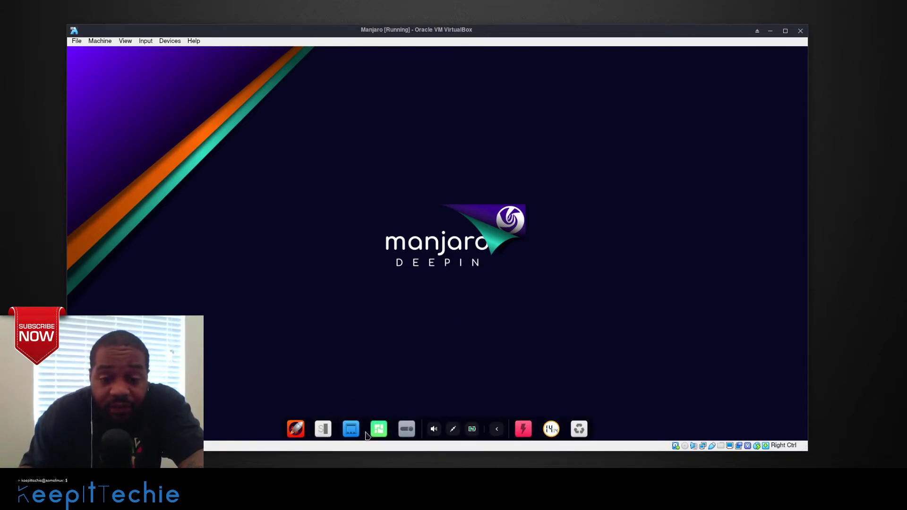
Dismiss the Manjaro Hello window and write the command sudo pacman -S kdenlive in a new terminal, without running it
{"action": "left_click", "coordinate": [324, 430]}
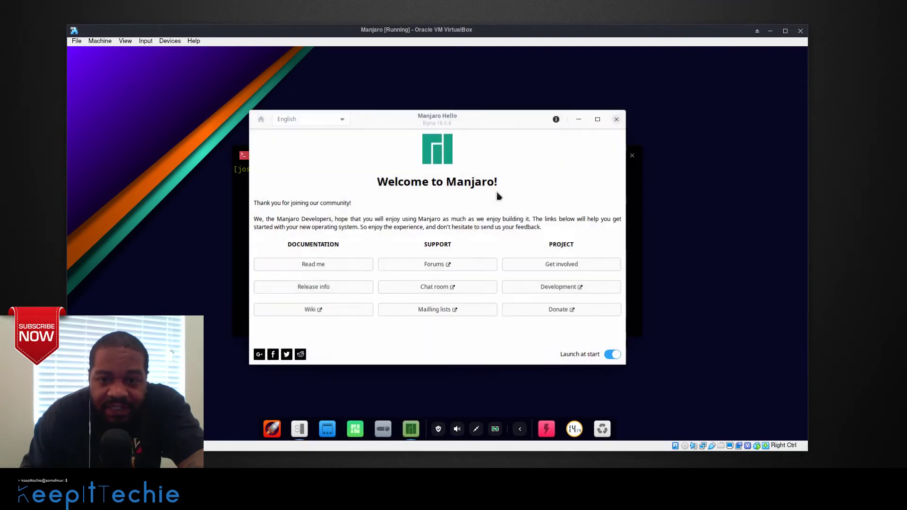
{"action": "left_click", "coordinate": [616, 119]}
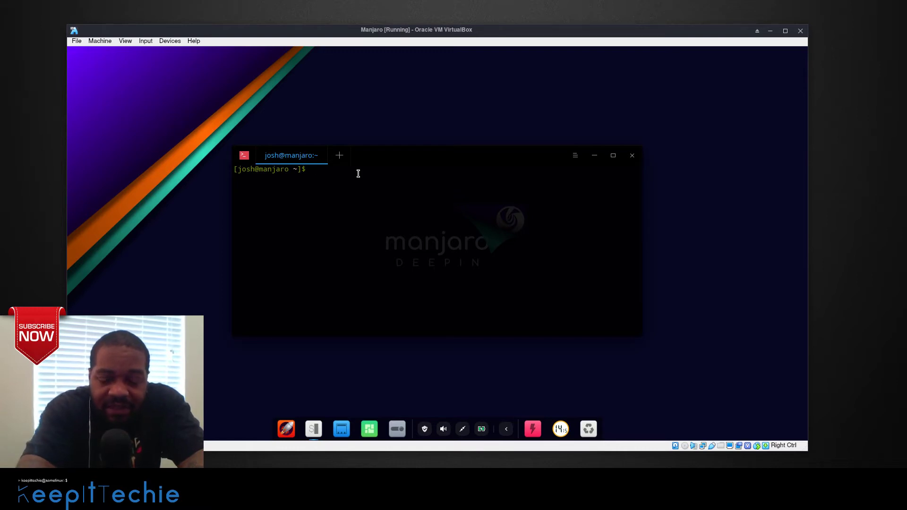
{"action": "type", "text": "sudo"}
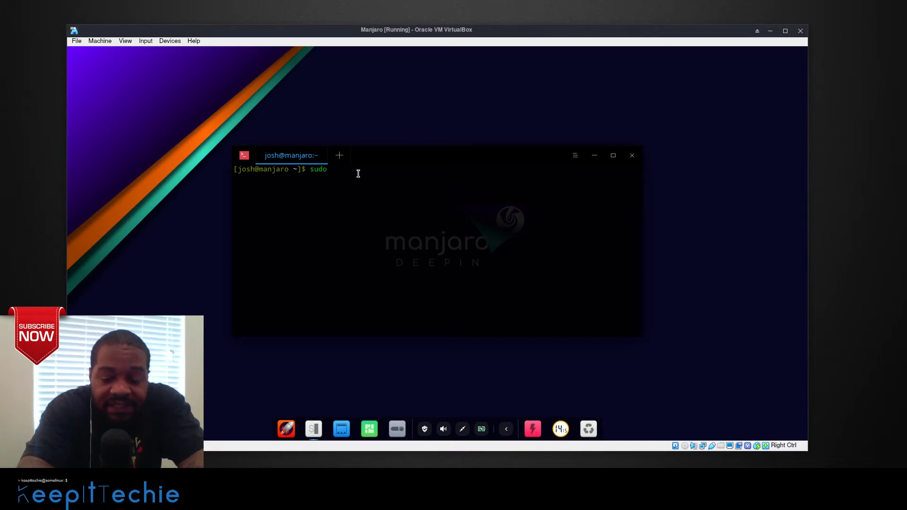
{"action": "type", "text": "pacman"}
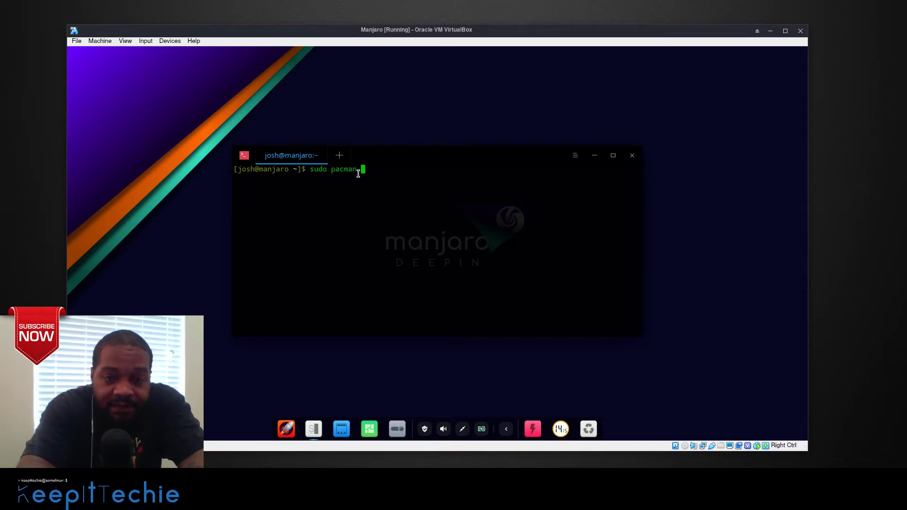
{"action": "type", "text": " -"}
{"action": "key", "text": "BackSpace"}
{"action": "type", "text": "-S kdenlive"}
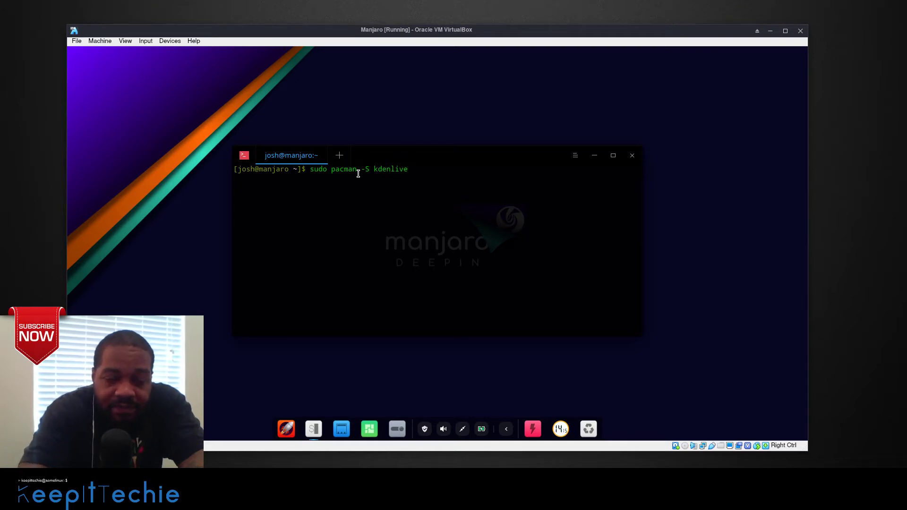
Rewrite the pending command as sudo apt install kdenlive, without running it
{"action": "key", "text": "Left"}
{"action": "key", "text": "Left"}
{"action": "key", "text": "Left"}
{"action": "key", "text": "Left"}
{"action": "key", "text": "Left"}
{"action": "key", "text": "Left"}
{"action": "key", "text": "Left"}
{"action": "key", "text": "Left"}
{"action": "key", "text": "Left"}
{"action": "key", "text": "Left"}
{"action": "key", "text": "Left"}
{"action": "key", "text": "Left"}
{"action": "key", "text": "Left"}
{"action": "key", "text": "Left"}
{"action": "key", "text": "Right"}
{"action": "key", "text": "Right"}
{"action": "key", "text": "Right"}
{"action": "key", "text": "Right"}
{"action": "key", "text": "BackSpace"}
{"action": "key", "text": "BackSpace"}
{"action": "key", "text": "BackSpace"}
{"action": "key", "text": "BackSpace"}
{"action": "key", "text": "BackSpace"}
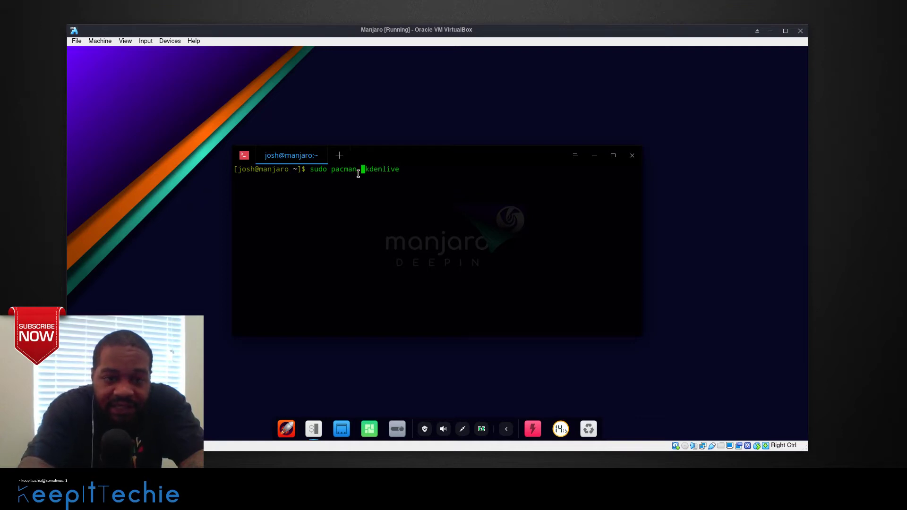
{"action": "key", "text": "BackSpace"}
{"action": "key", "text": "BackSpace"}
{"action": "key", "text": "BackSpace"}
{"action": "key", "text": "BackSpace"}
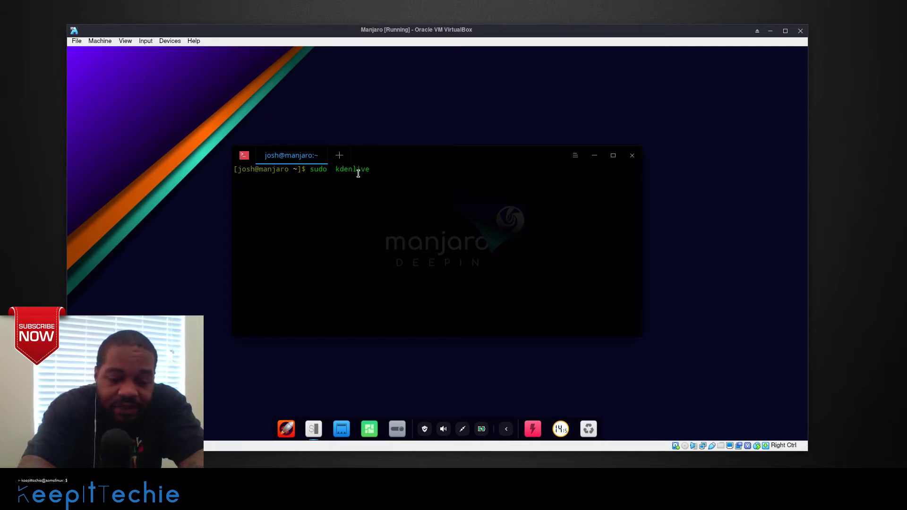
{"action": "type", "text": "apt "}
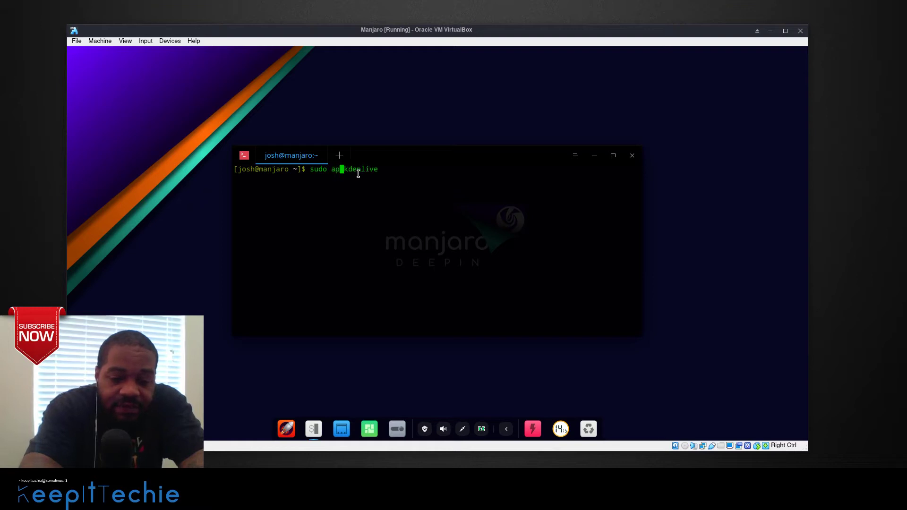
{"action": "type", "text": "instal"}
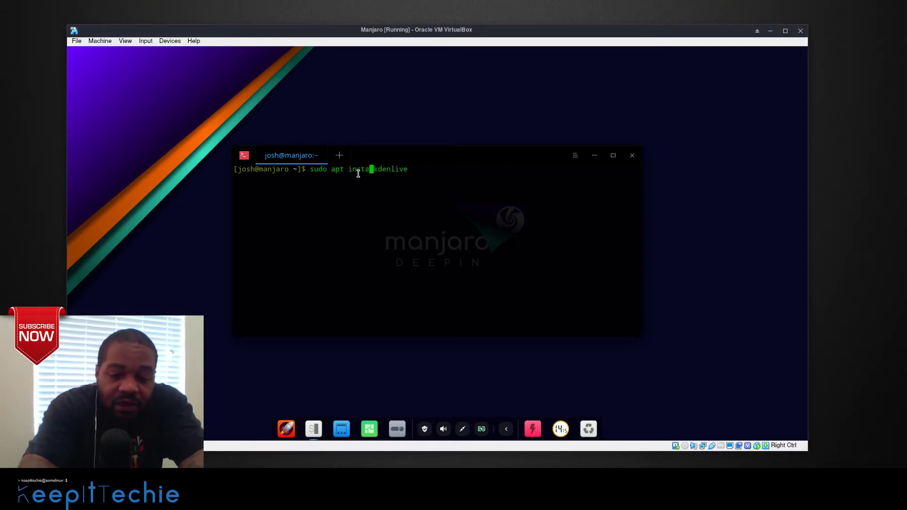
{"action": "type", "text": "l"}
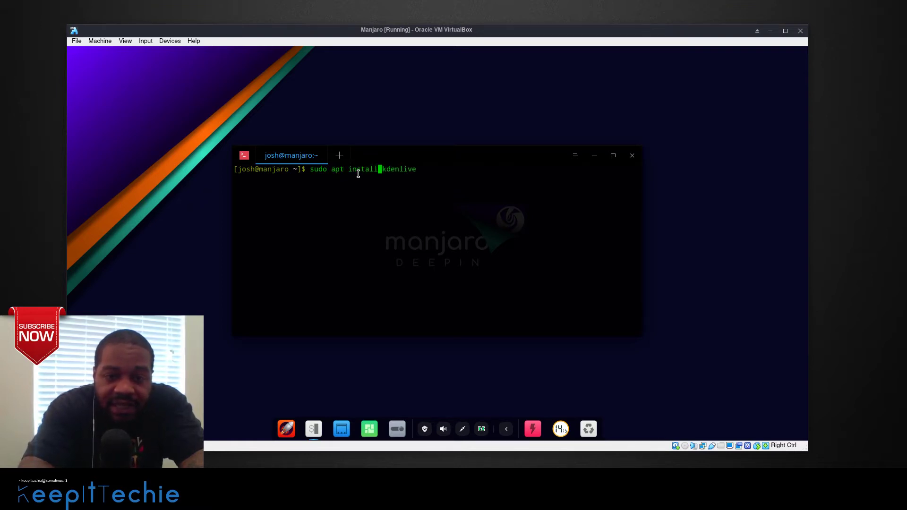
Replace apt install with yum in the pending command so it reads sudo yum kdenlive, without running it
{"action": "key", "text": "BackSpace"}
{"action": "key", "text": "BackSpace"}
{"action": "key", "text": "BackSpace"}
{"action": "key", "text": "BackSpace"}
{"action": "key", "text": "BackSpace"}
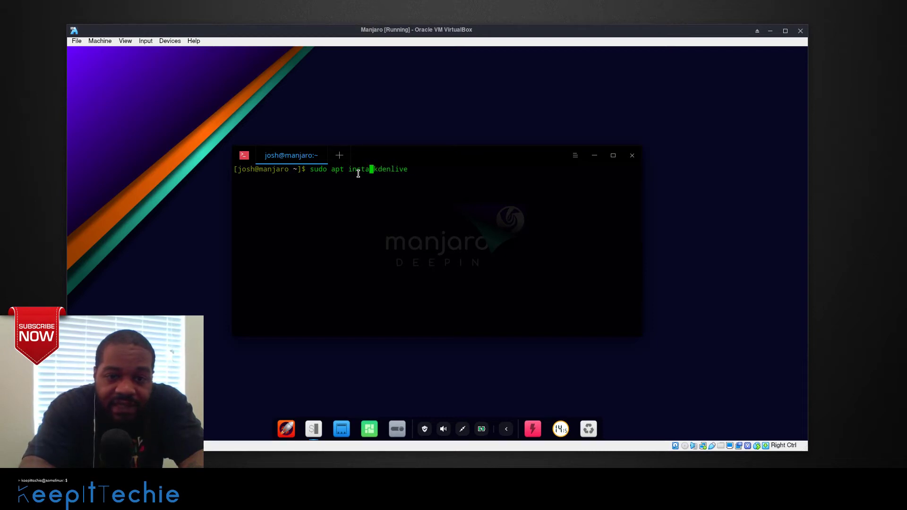
{"action": "key", "text": "BackSpace"}
{"action": "key", "text": "BackSpace"}
{"action": "key", "text": "BackSpace"}
{"action": "key", "text": "BackSpace"}
{"action": "key", "text": "BackSpace"}
{"action": "key", "text": "BackSpace"}
{"action": "key", "text": "BackSpace"}
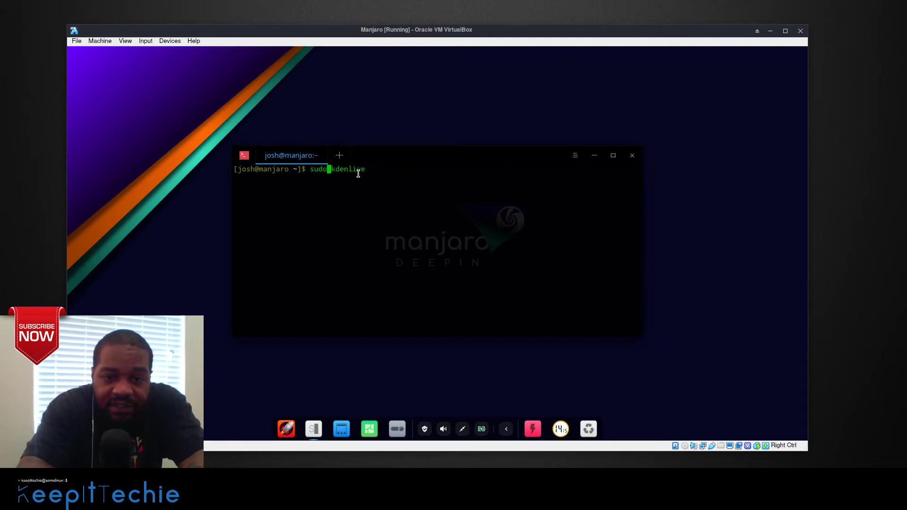
{"action": "type", "text": "y"}
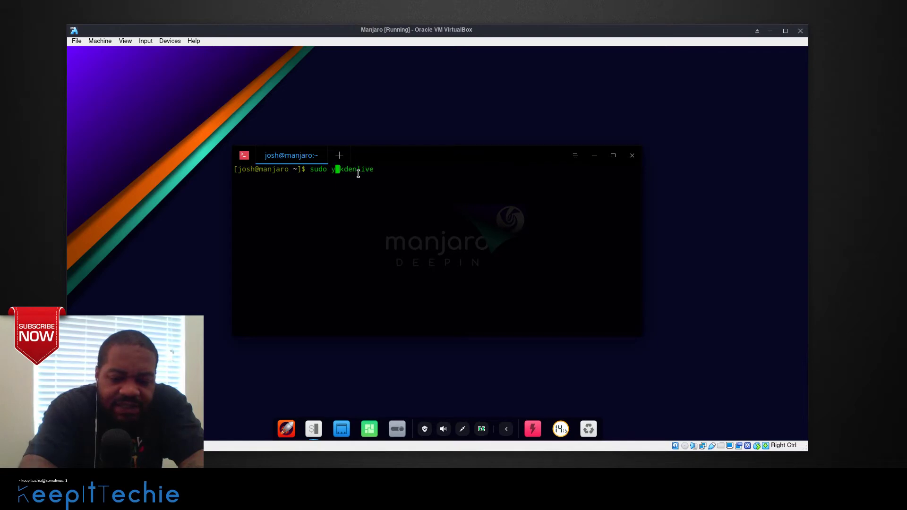
{"action": "type", "text": "our"}
{"action": "key", "text": "BackSpace"}
{"action": "key", "text": "BackSpace"}
{"action": "key", "text": "BackSpace"}
{"action": "key", "text": "BackSpace"}
{"action": "type", "text": "yum"}
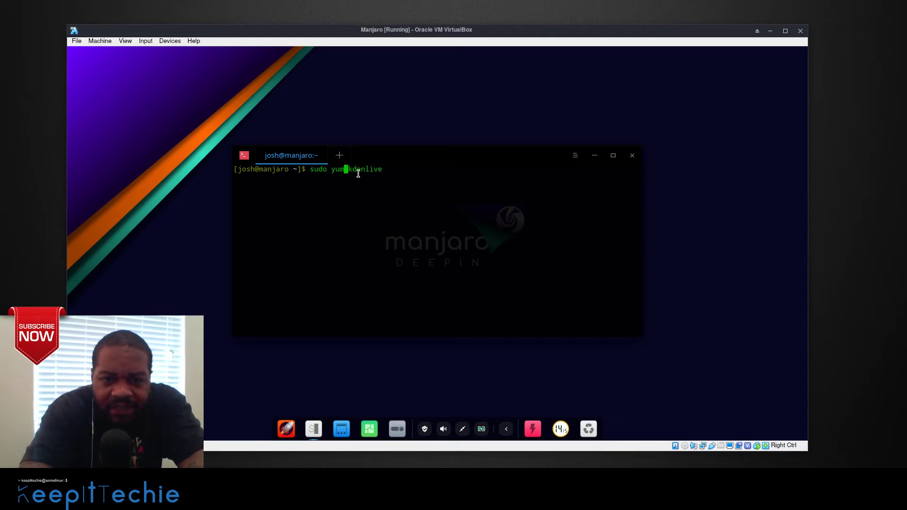
{"action": "key", "text": "Right"}
{"action": "key", "text": "Right"}
{"action": "key", "text": "Right"}
{"action": "key", "text": "Right"}
{"action": "key", "text": "Right"}
{"action": "key", "text": "Right"}
{"action": "key", "text": "Right"}
{"action": "key", "text": "Right"}
{"action": "key", "text": "Right"}
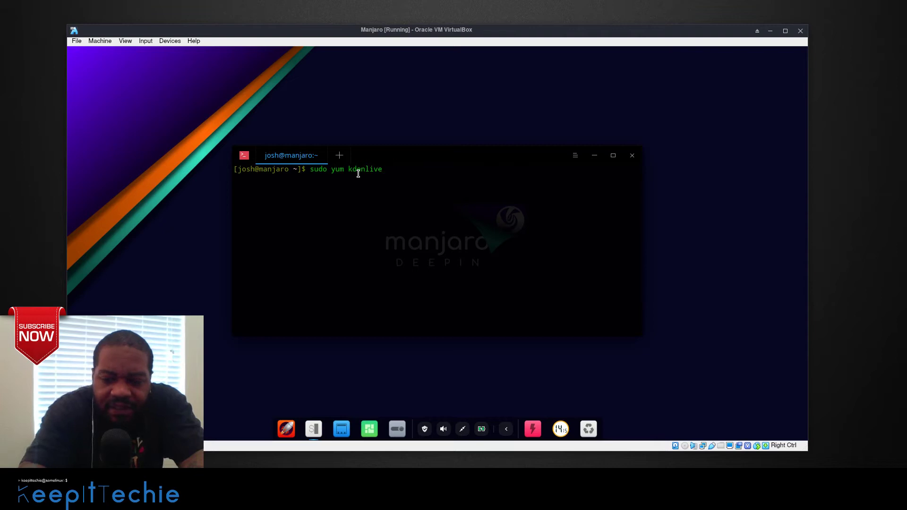
Change the command back to sudo pacman -S kdenlive, run it and enter the sudo password
{"action": "key", "text": "Left"}
{"action": "key", "text": "Left"}
{"action": "key", "text": "Left"}
{"action": "key", "text": "Left"}
{"action": "key", "text": "Left"}
{"action": "key", "text": "Left"}
{"action": "key", "text": "Left"}
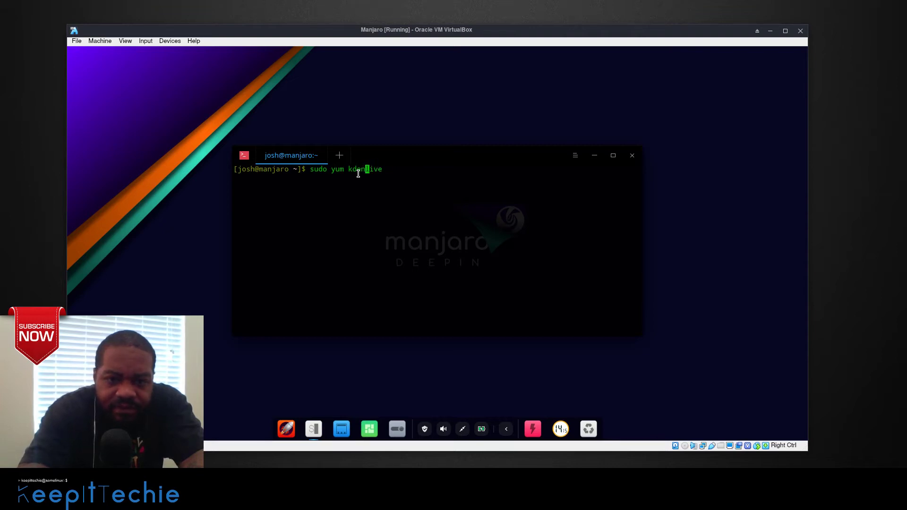
{"action": "key", "text": "Left"}
{"action": "key", "text": "Left"}
{"action": "key", "text": "BackSpace"}
{"action": "key", "text": "BackSpace"}
{"action": "key", "text": "BackSpace"}
{"action": "type", "text": "pam"}
{"action": "key", "text": "BackSpace"}
{"action": "type", "text": "c"}
{"action": "type", "text": "man -"}
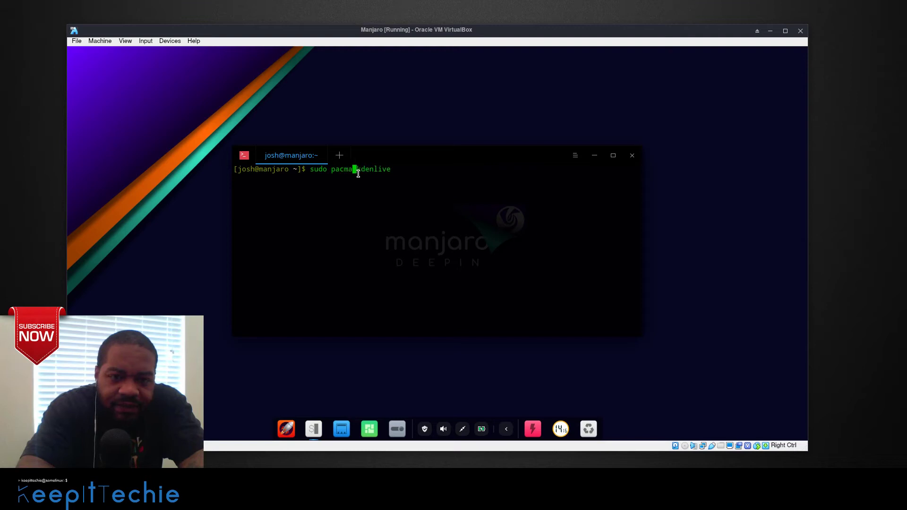
{"action": "type", "text": "S"}
{"action": "key", "text": "Return"}
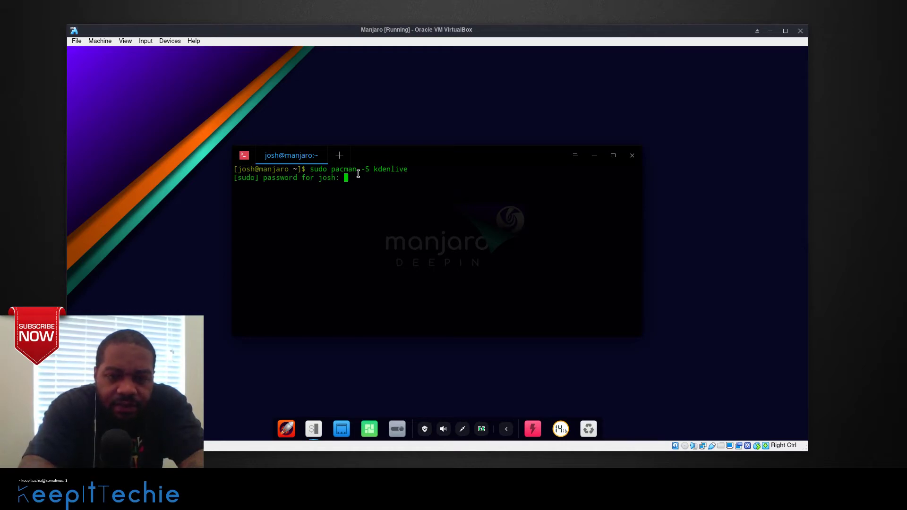
{"action": "key", "text": "Return"}
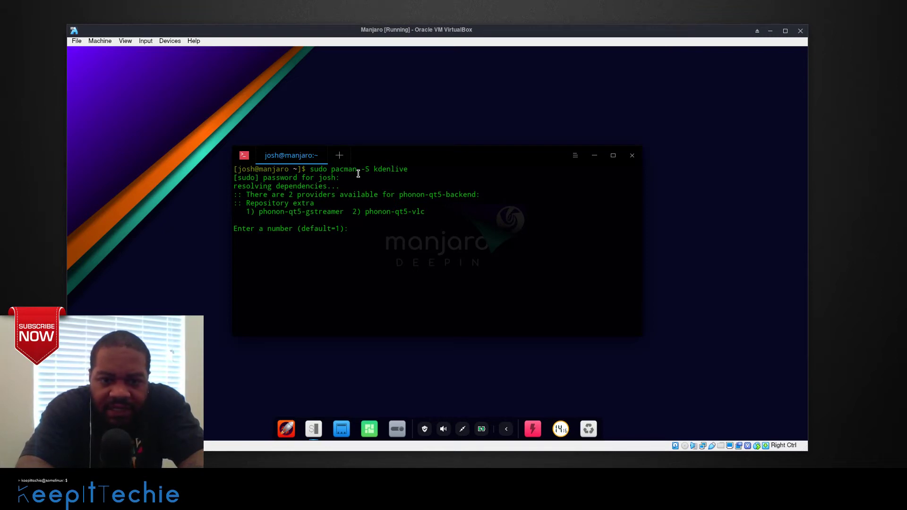
Choose provider 2, phonon-qt5-vlc, for the phonon-qt5-backend and confirm the package installation with Y
{"action": "type", "text": "2"}
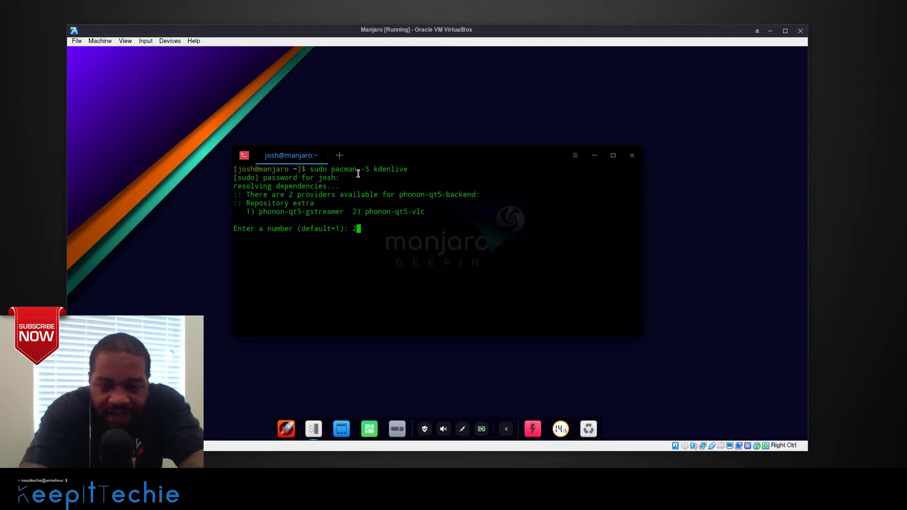
{"action": "key", "text": "Return"}
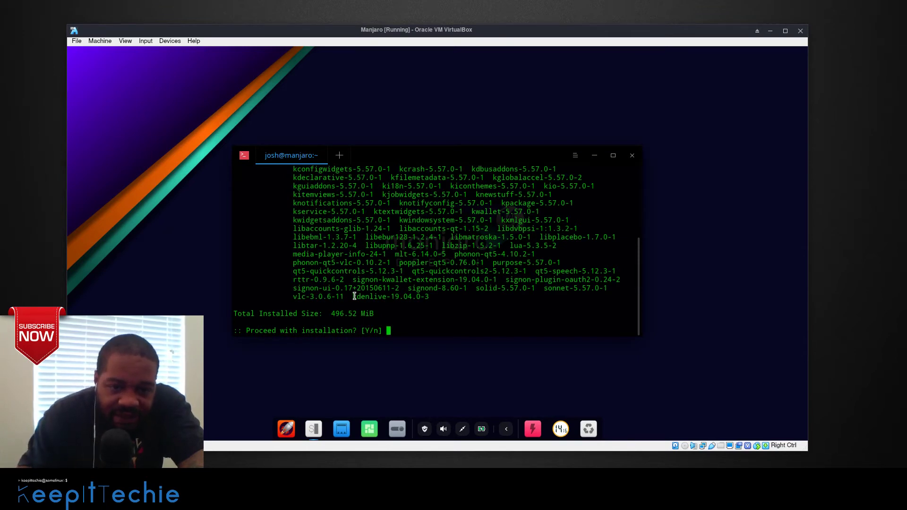
{"action": "left_click_drag", "start_coordinate": [344, 297], "coordinate": [292, 296]}
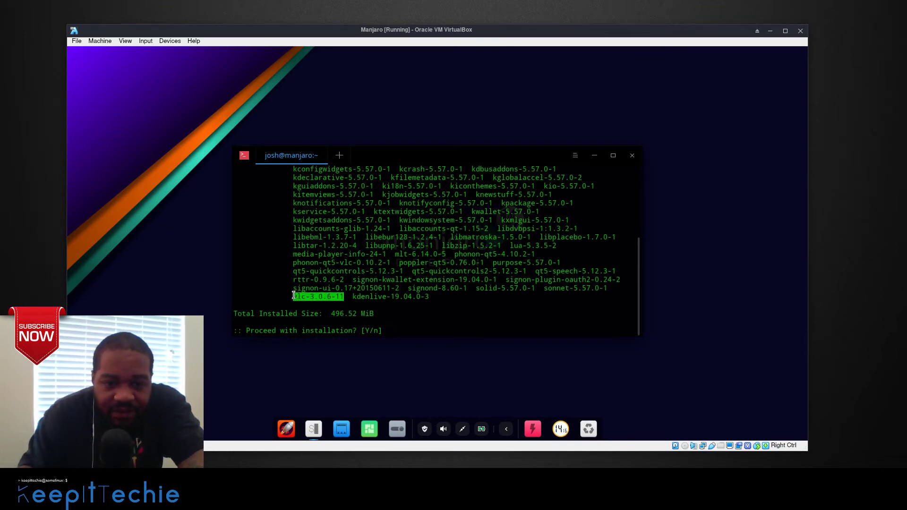
{"action": "left_click_drag", "start_coordinate": [431, 299], "coordinate": [326, 261]}
{"action": "scroll", "coordinate": [326, 261], "scroll_direction": "down", "scroll_amount": 5}
{"action": "left_click", "coordinate": [417, 329]}
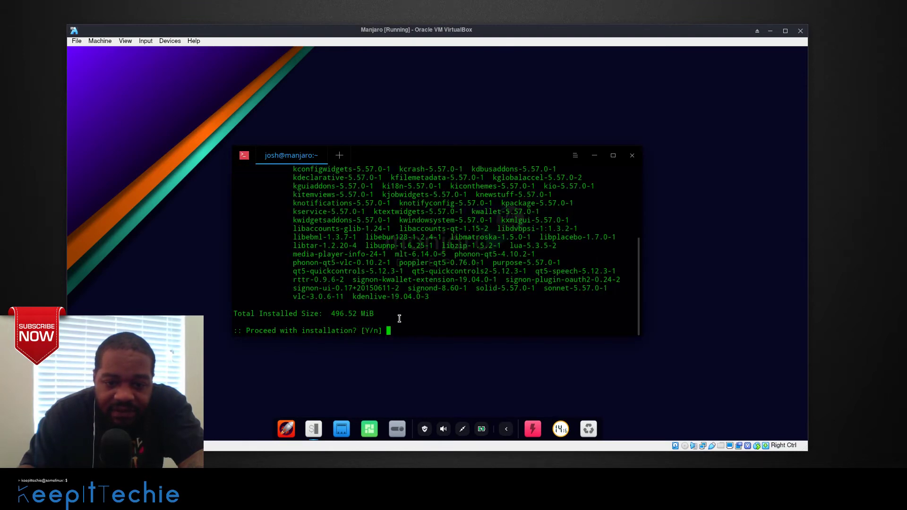
{"action": "type", "text": "Y"}
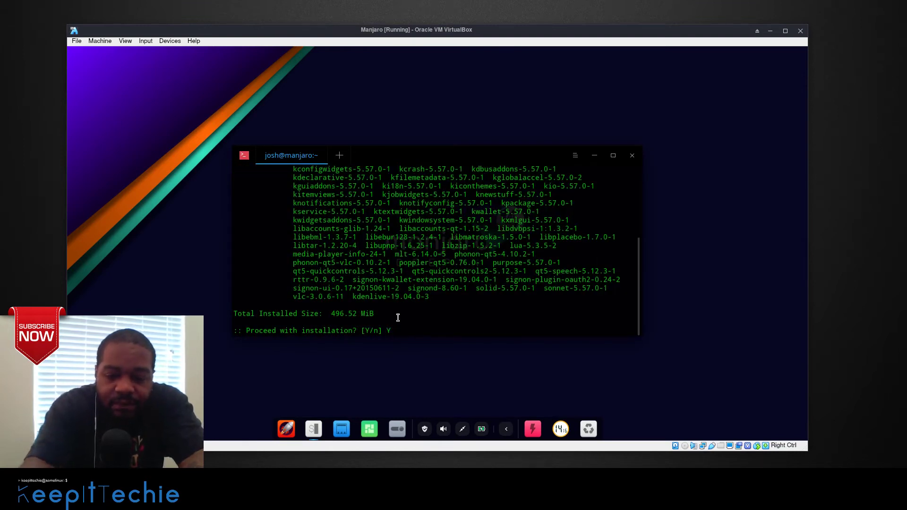
{"action": "key", "text": "Return"}
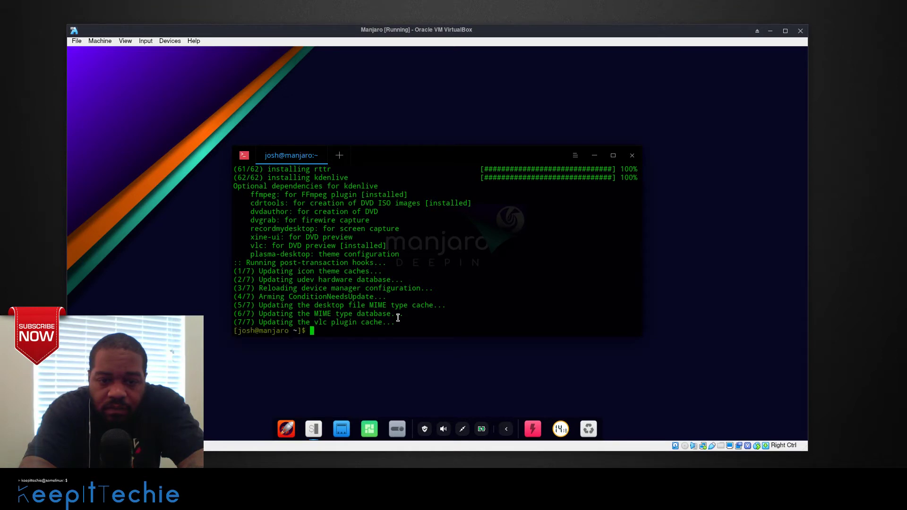
Close the terminal with exit, and launch Kdenlive by searching the installed applications for kdenlive
{"action": "type", "text": "exit"}
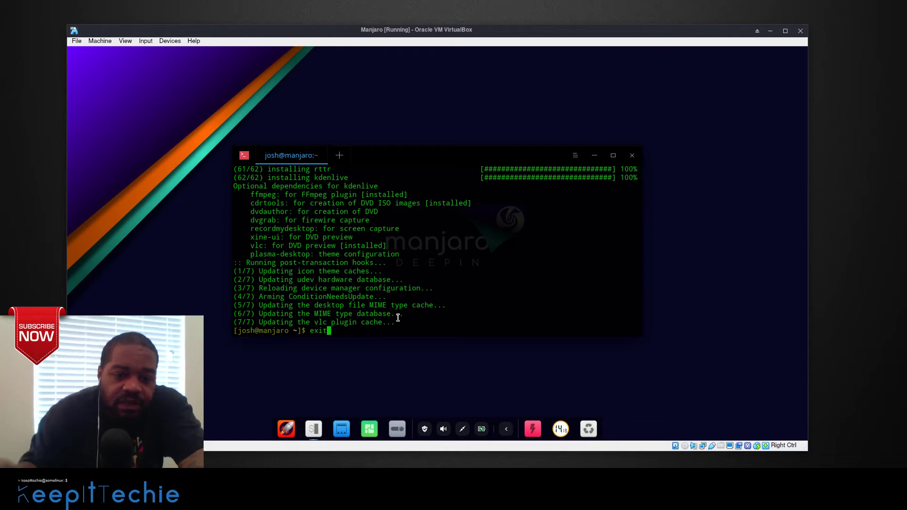
{"action": "key", "text": "Return"}
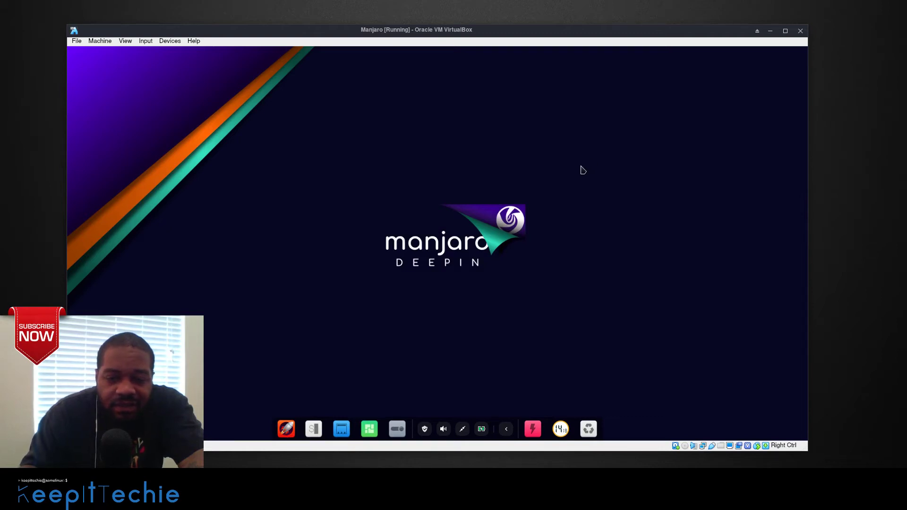
{"action": "key", "text": "super"}
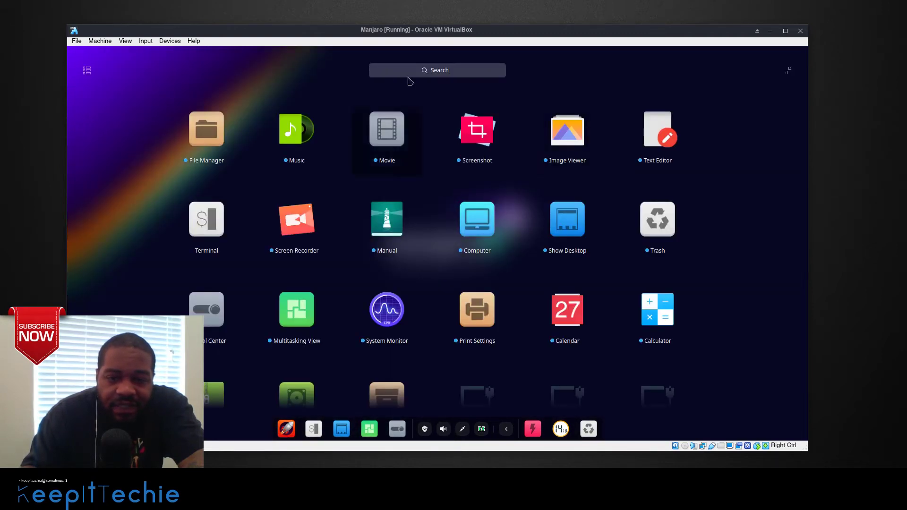
{"action": "left_click", "coordinate": [451, 71]}
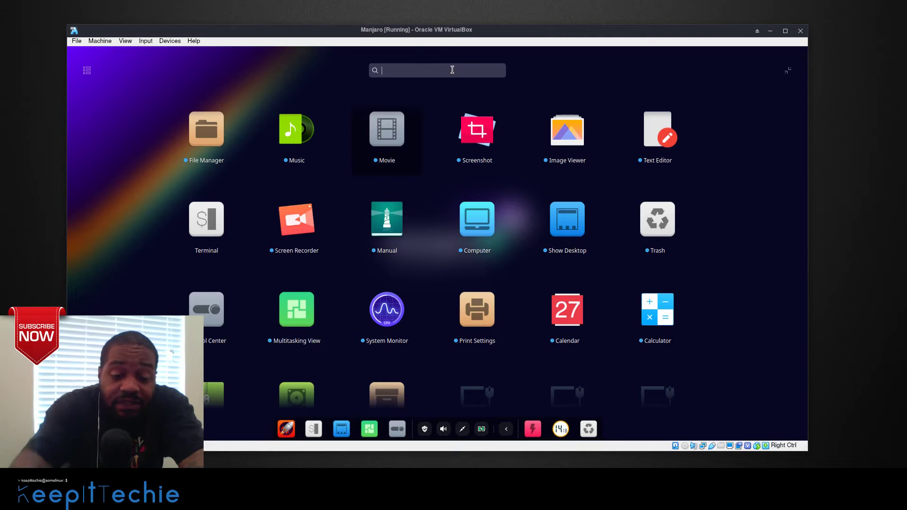
{"action": "type", "text": "kdenlive"}
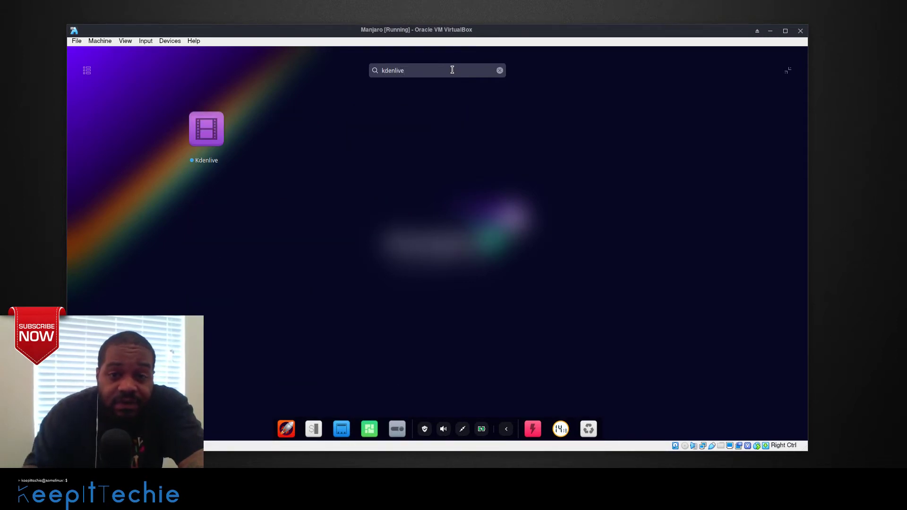
{"action": "left_click", "coordinate": [211, 138]}
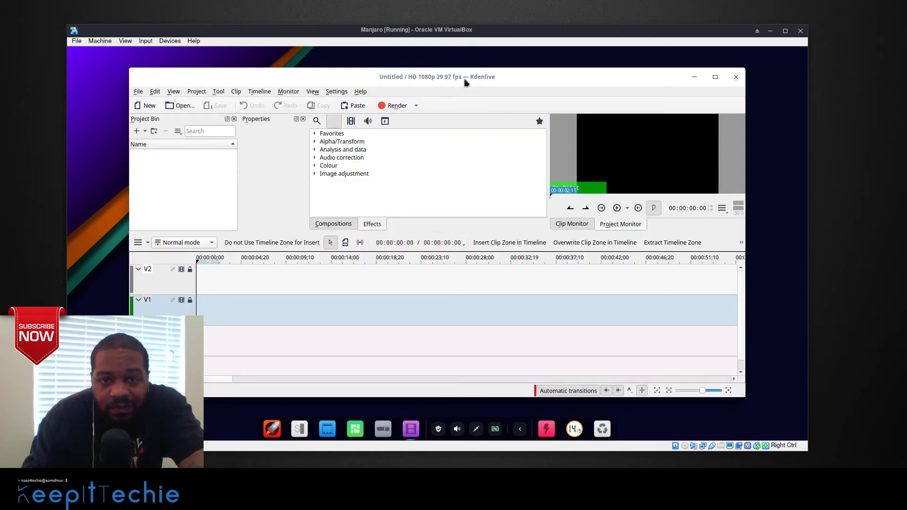
Move the Kdenlive window toward the desktop's upper-left corner and widen it to fill more of the desktop
{"action": "left_click_drag", "start_coordinate": [464, 81], "coordinate": [458, 72]}
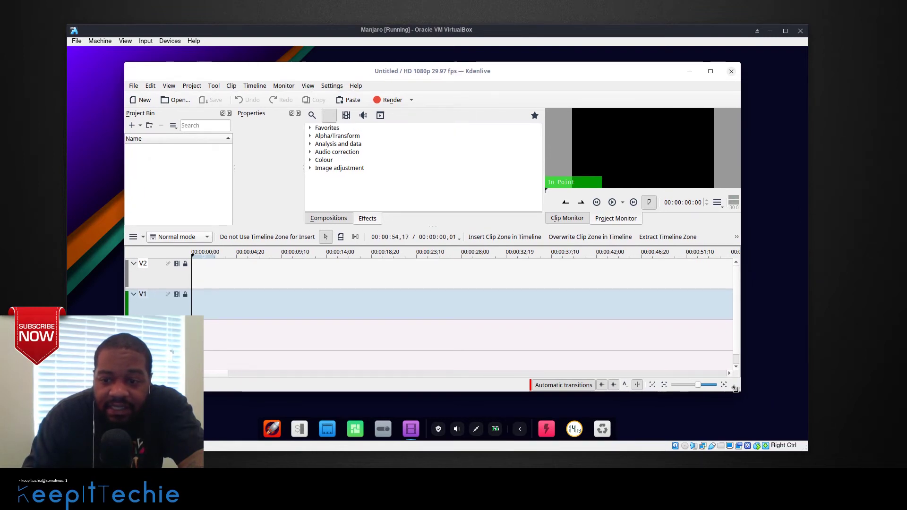
{"action": "left_click_drag", "start_coordinate": [735, 388], "coordinate": [770, 406]}
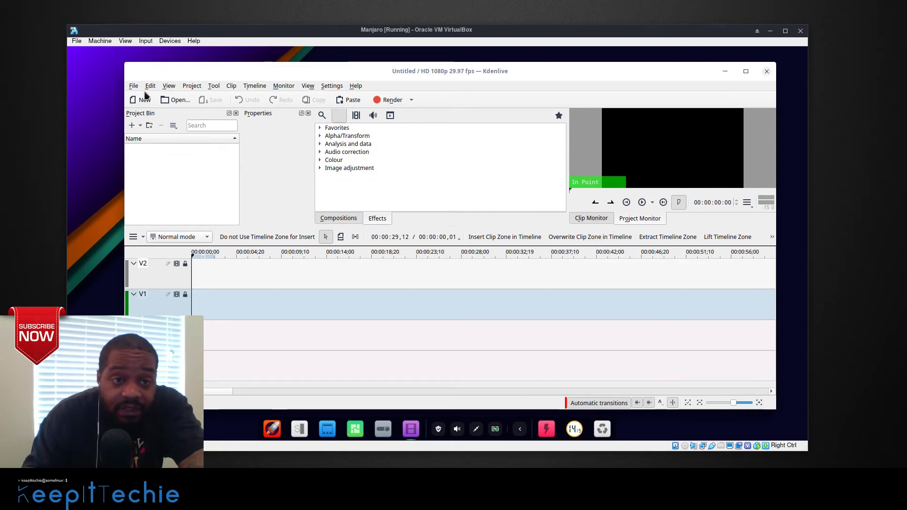
{"action": "left_click_drag", "start_coordinate": [276, 73], "coordinate": [246, 59]}
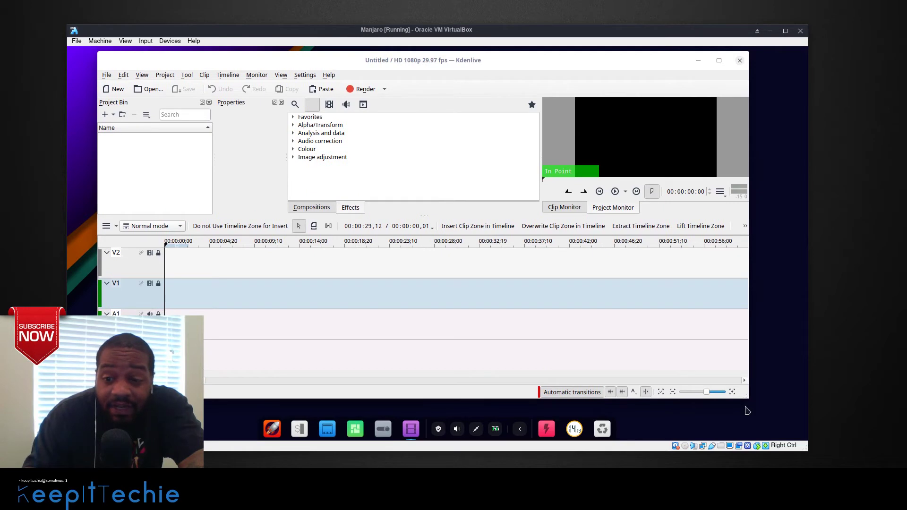
{"action": "left_click_drag", "start_coordinate": [745, 395], "coordinate": [775, 391]}
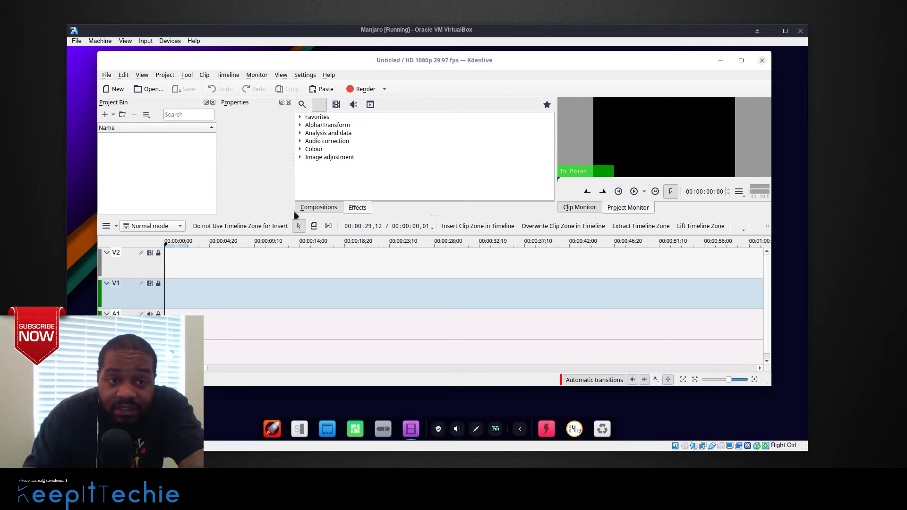
Examine Kdenlive's File and Edit commands, from New, Open and Save As through DVD Wizard, Transcode Clips and Quit
{"action": "left_click", "coordinate": [107, 74]}
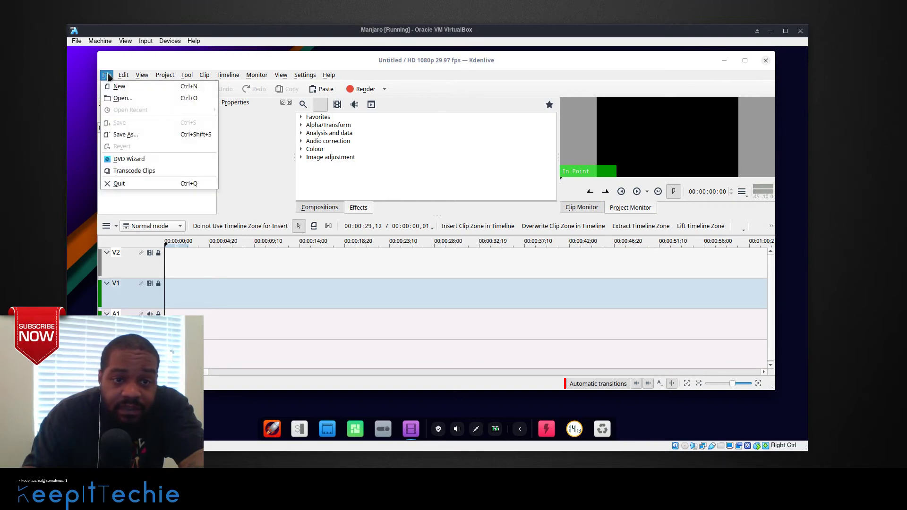
{"action": "left_click", "coordinate": [123, 74]}
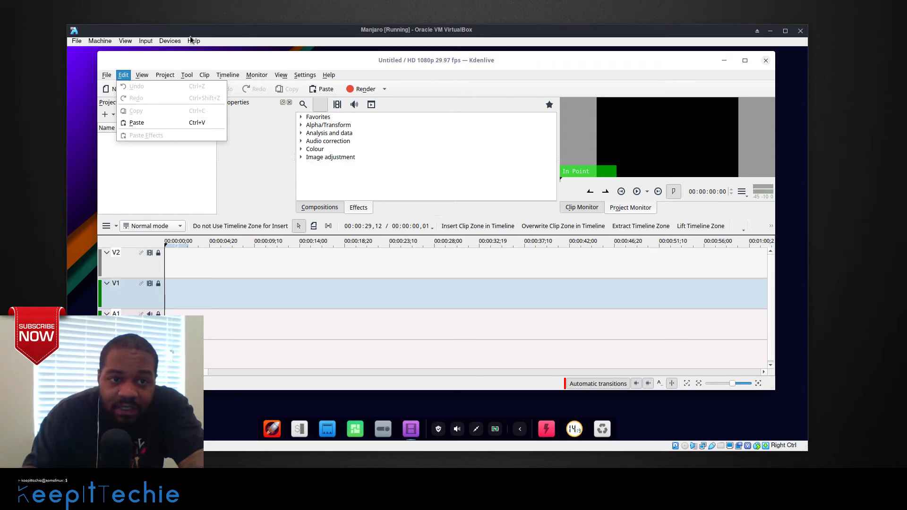
{"action": "left_click", "coordinate": [123, 75]}
{"action": "left_click", "coordinate": [106, 76]}
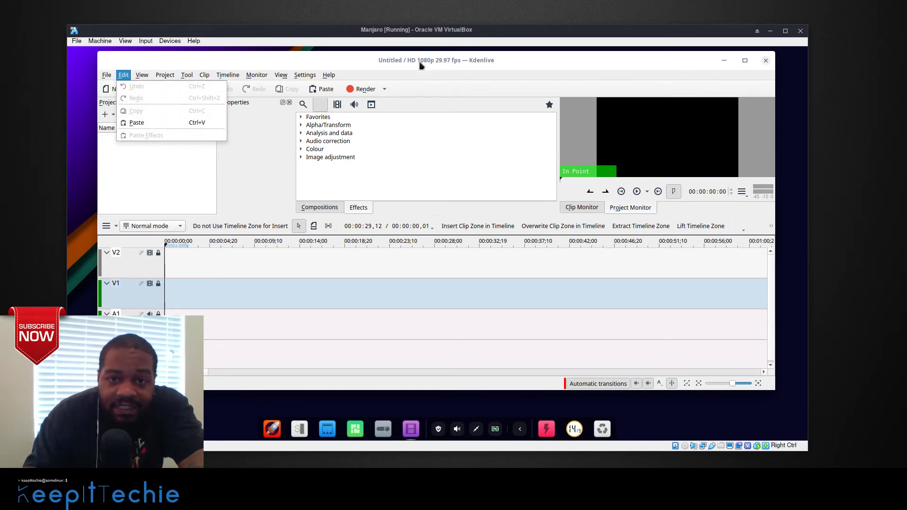
{"action": "left_click", "coordinate": [124, 75]}
{"action": "left_click", "coordinate": [106, 76]}
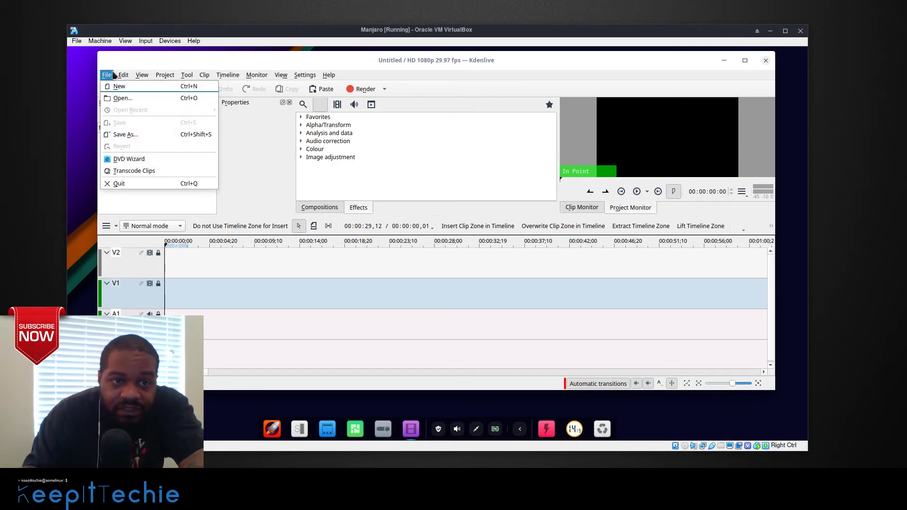
{"action": "left_click", "coordinate": [176, 61]}
{"action": "left_click", "coordinate": [106, 75]}
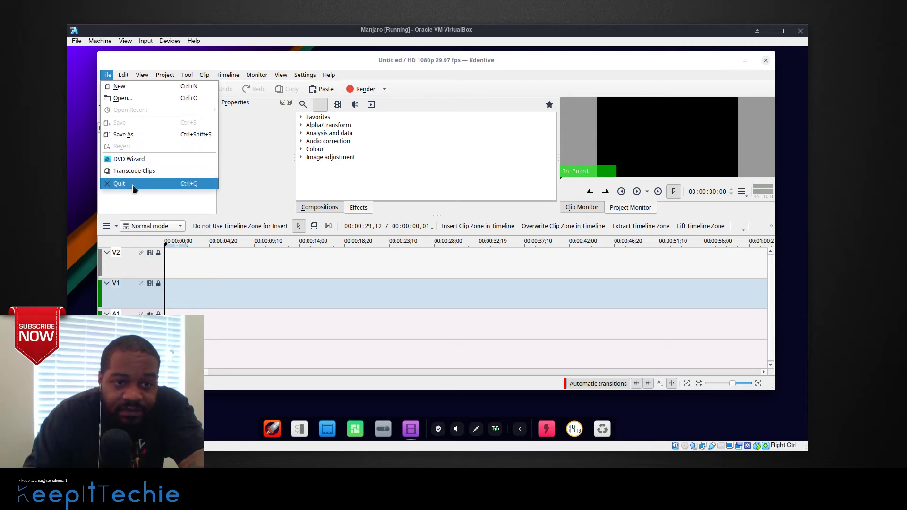
Examine Kdenlive's Edit, zoom, Project, Clip and Timeline commands, including Add Clip, Project Settings, Clip Jobs and Timeline Preview
{"action": "left_click", "coordinate": [124, 76]}
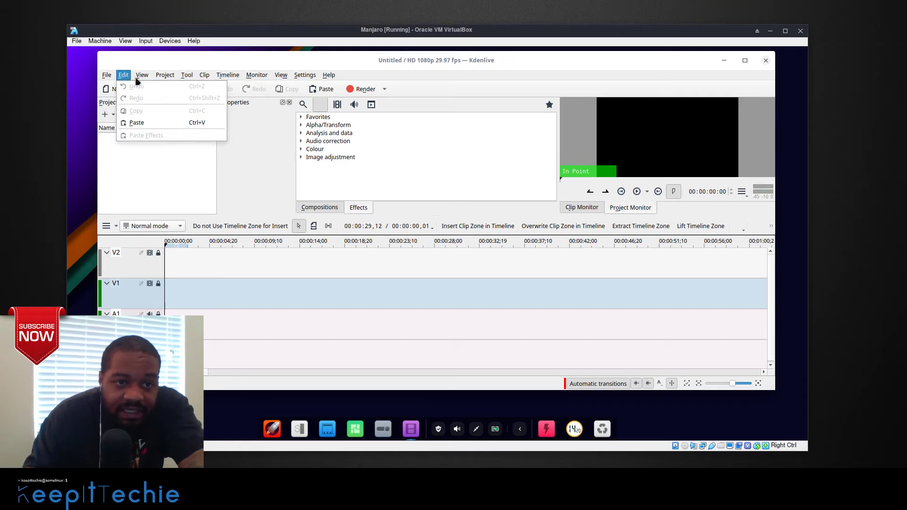
{"action": "mouse_move", "coordinate": [141, 77]}
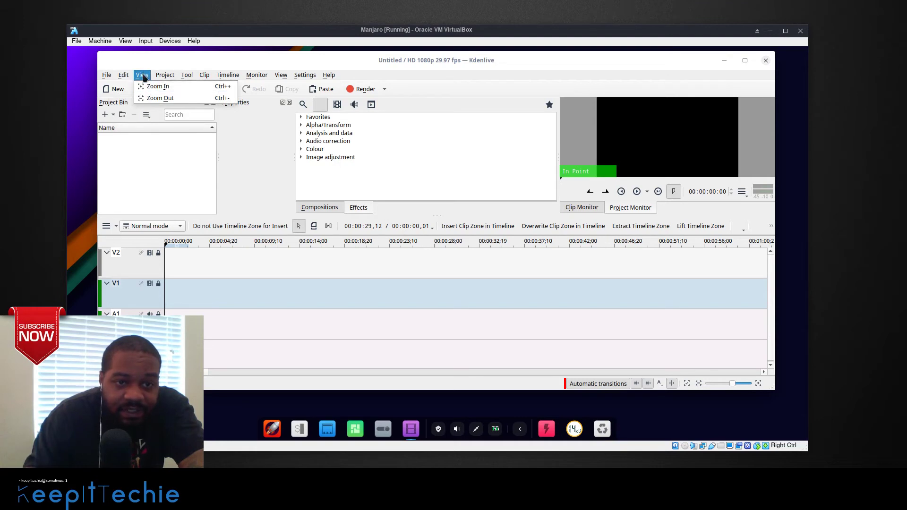
{"action": "left_click", "coordinate": [170, 77]}
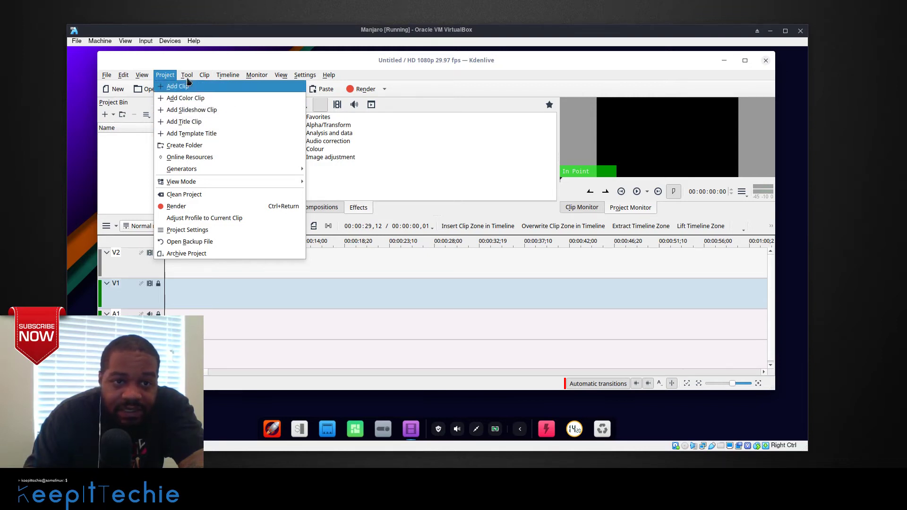
{"action": "mouse_move", "coordinate": [189, 76]}
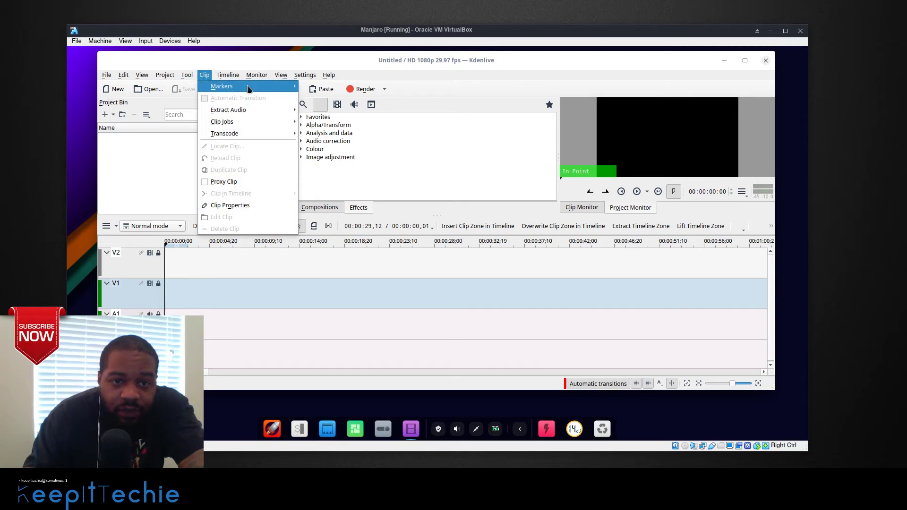
{"action": "mouse_move", "coordinate": [252, 89]}
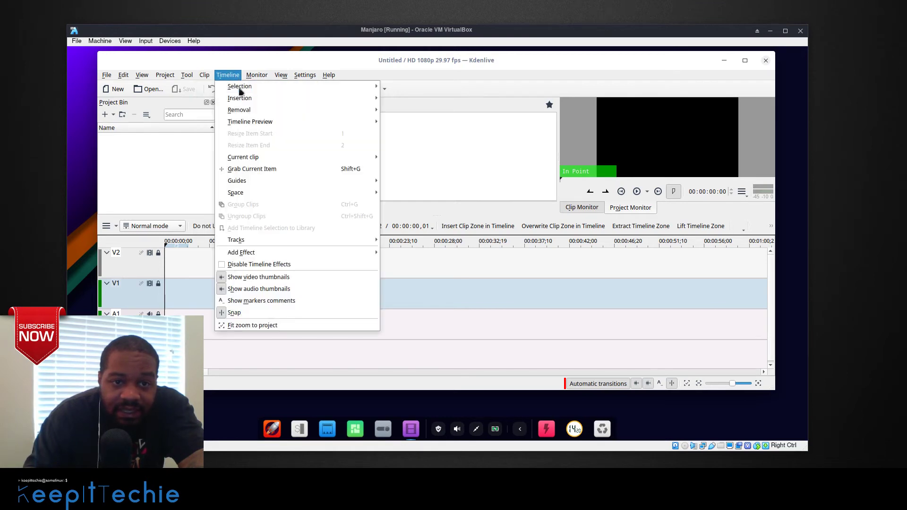
{"action": "mouse_move", "coordinate": [357, 98]}
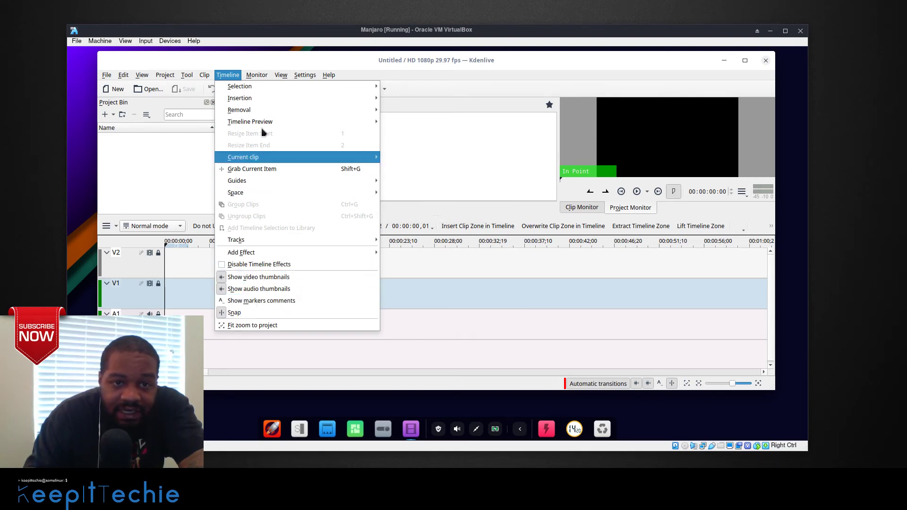
Examine the Monitor playback commands, the View list of panels, the Settings configuration options and the Help entries
{"action": "left_click", "coordinate": [259, 74]}
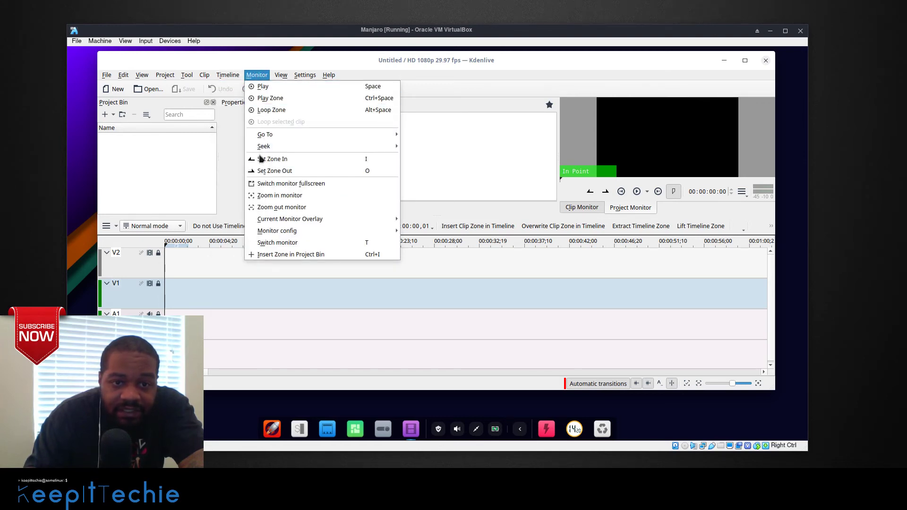
{"action": "left_click", "coordinate": [286, 75]}
{"action": "left_click", "coordinate": [288, 75]}
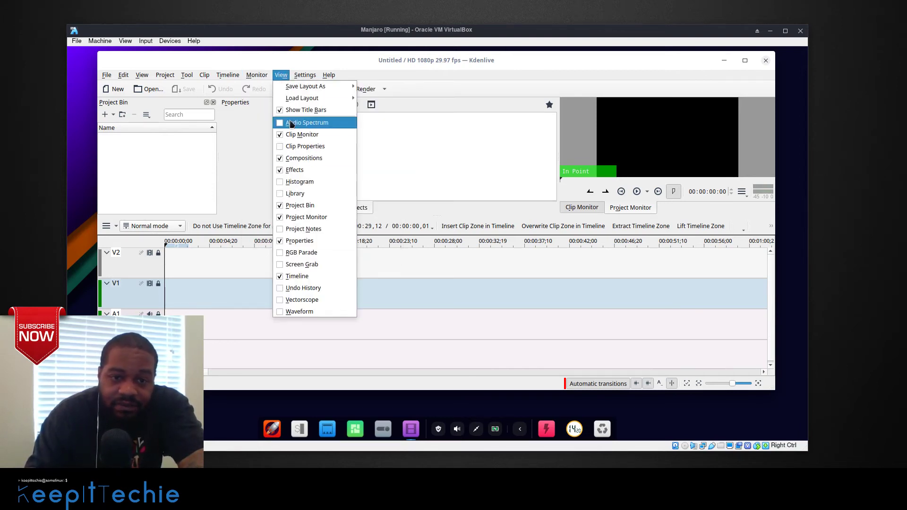
{"action": "key", "text": "Escape"}
{"action": "left_click", "coordinate": [306, 76]}
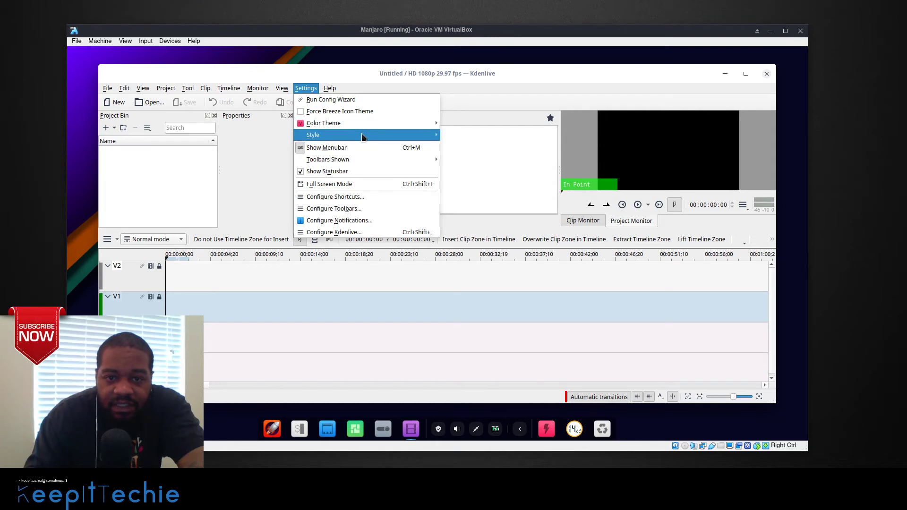
{"action": "mouse_move", "coordinate": [363, 137]}
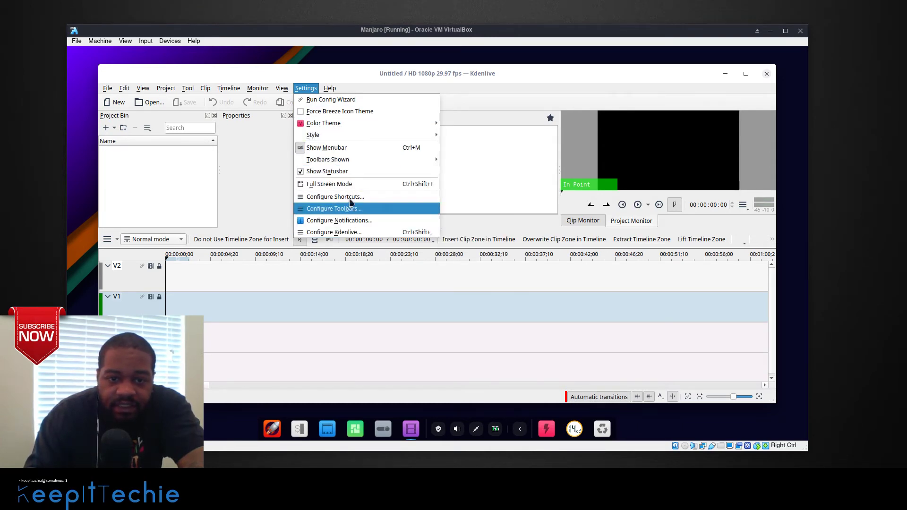
{"action": "left_click", "coordinate": [338, 84]}
{"action": "left_click", "coordinate": [330, 90]}
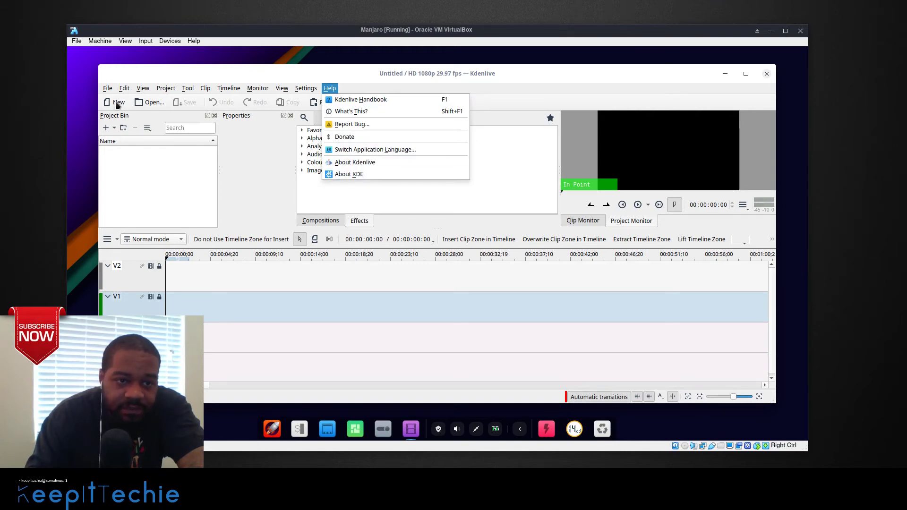
{"action": "left_click", "coordinate": [164, 69]}
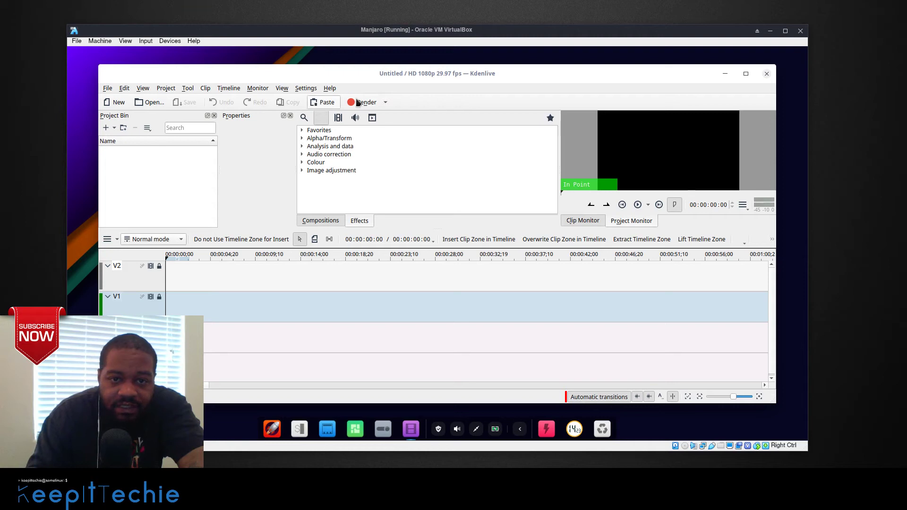
Open the project's rendering settings and choose the MP4 (H264/AAC) output format
{"action": "left_click", "coordinate": [385, 102]}
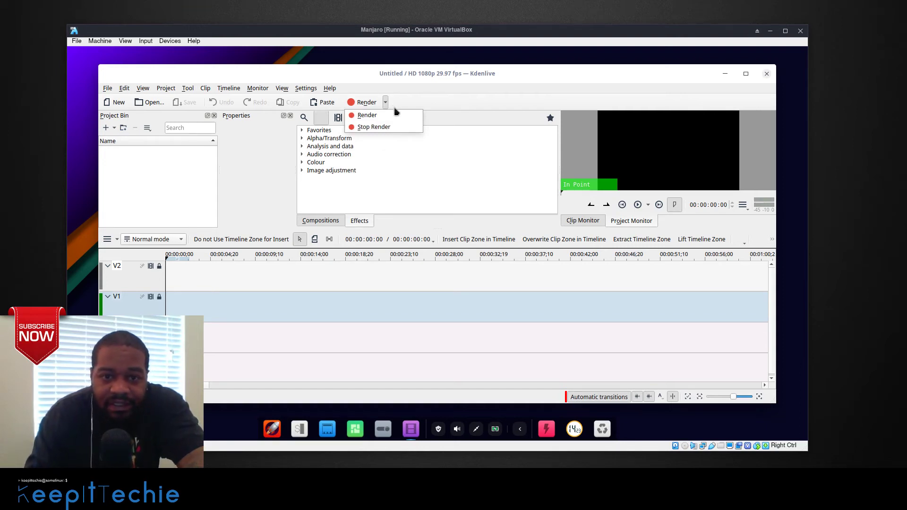
{"action": "left_click", "coordinate": [368, 116]}
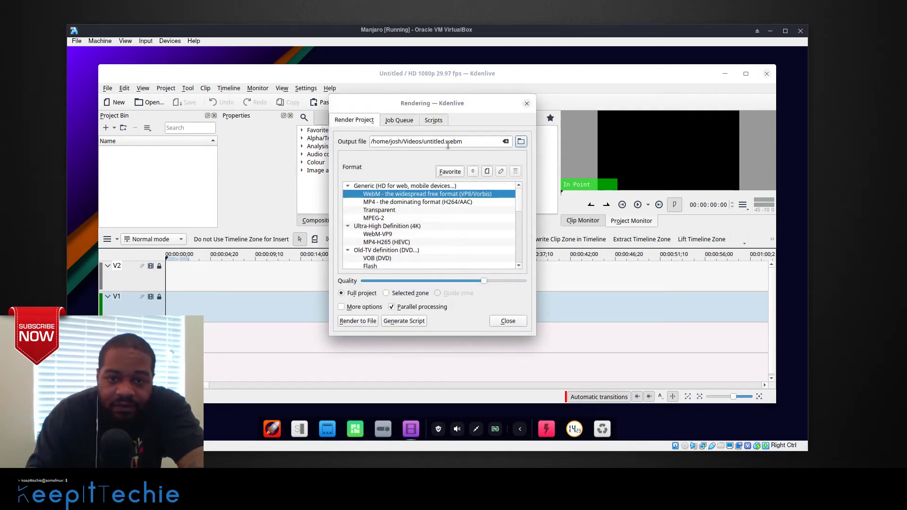
{"action": "left_click", "coordinate": [405, 203]}
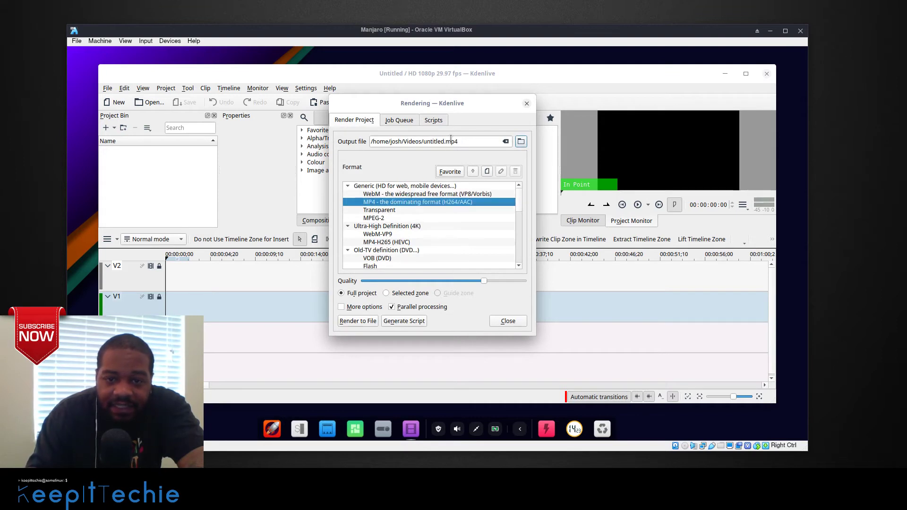
{"action": "left_click", "coordinate": [412, 194]}
{"action": "left_click", "coordinate": [413, 203]}
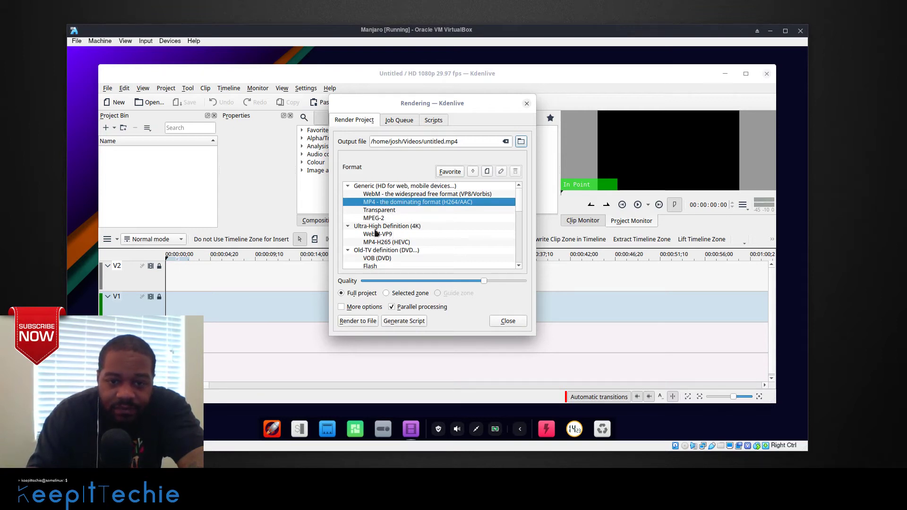
Browse the other render formats through the audio-only ones, and check the output file's save location without changing it
{"action": "scroll", "coordinate": [409, 233], "scroll_direction": "down", "scroll_amount": 1}
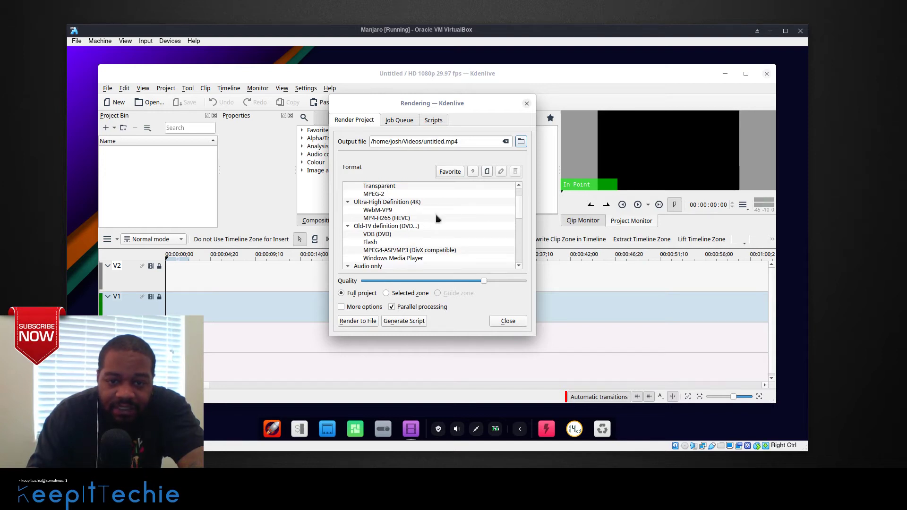
{"action": "scroll", "coordinate": [464, 225], "scroll_direction": "down", "scroll_amount": 6}
{"action": "scroll", "coordinate": [465, 225], "scroll_direction": "up", "scroll_amount": 3}
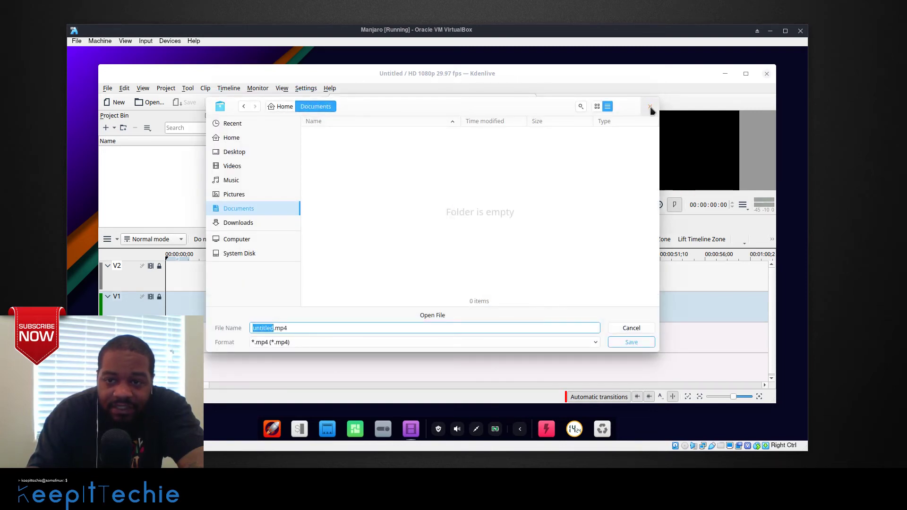
{"action": "left_click", "coordinate": [650, 108]}
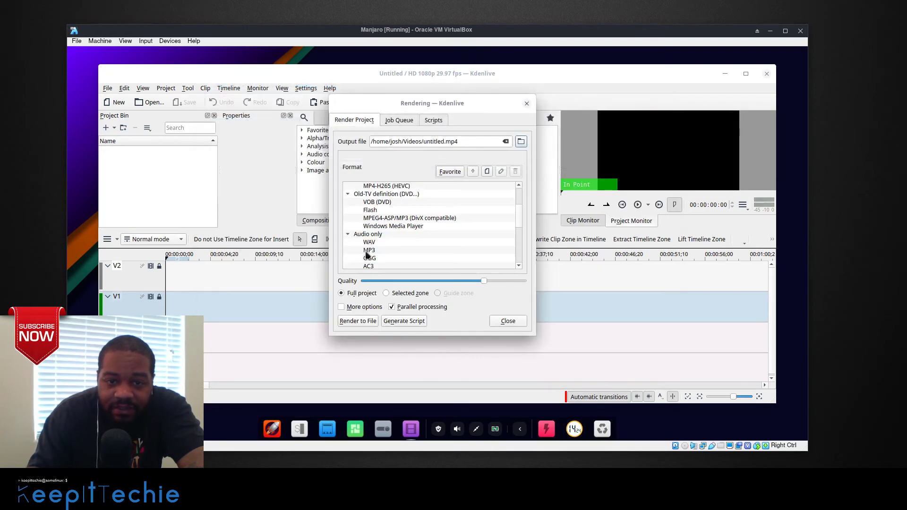
Show more rendering options, look over the job queue and stored scripts, and close the rendering settings without rendering
{"action": "left_click", "coordinate": [341, 307]}
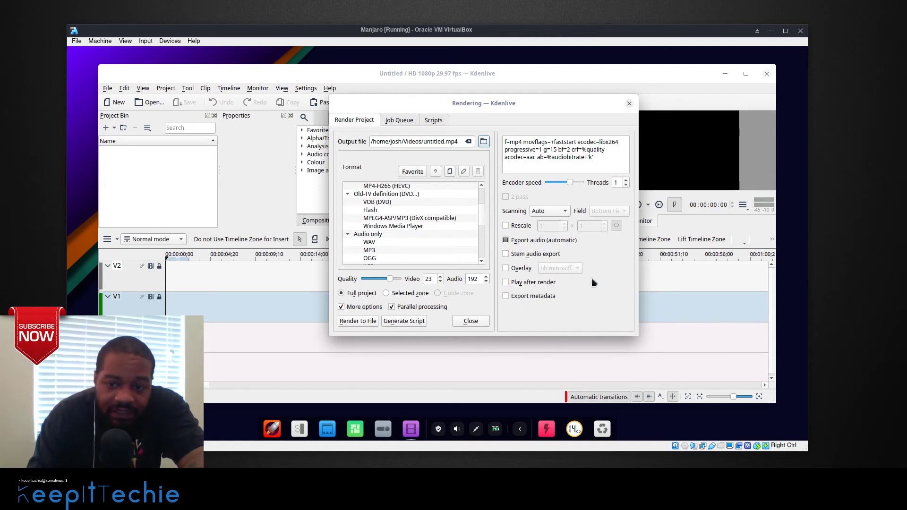
{"action": "left_click", "coordinate": [400, 121]}
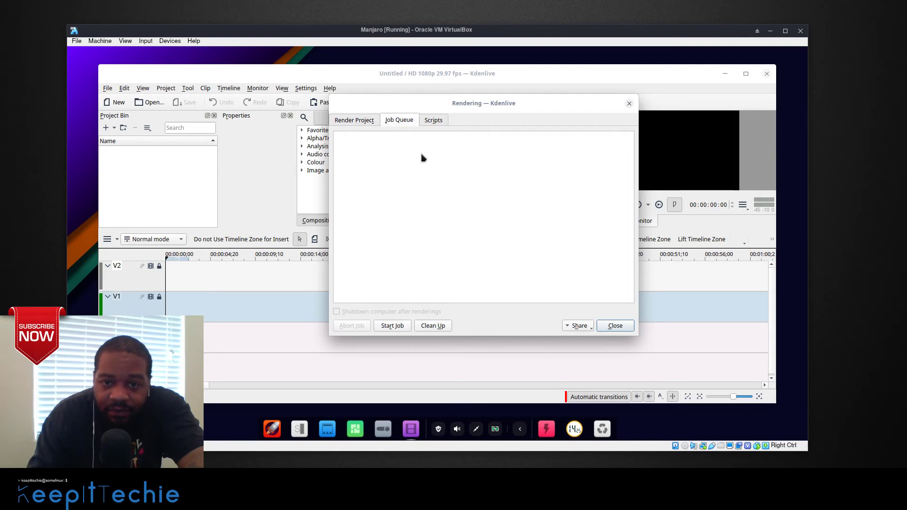
{"action": "left_click", "coordinate": [435, 120]}
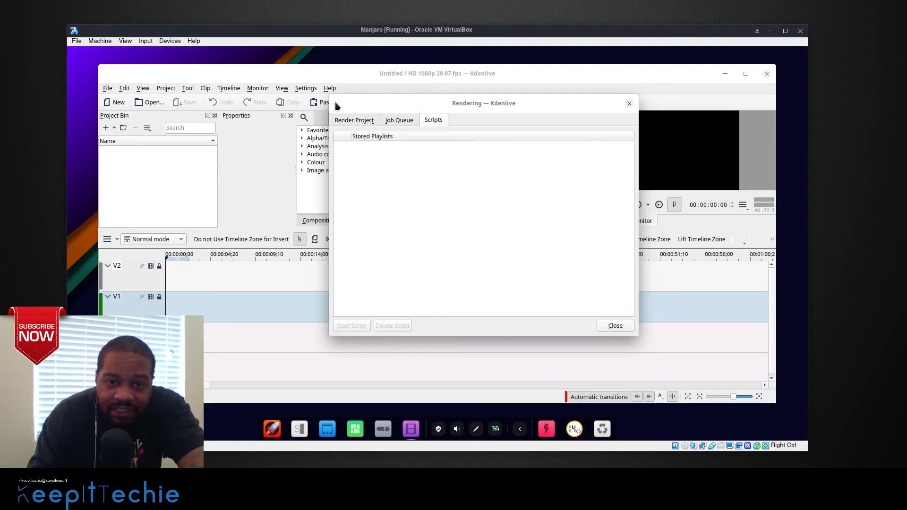
{"action": "left_click", "coordinate": [355, 121]}
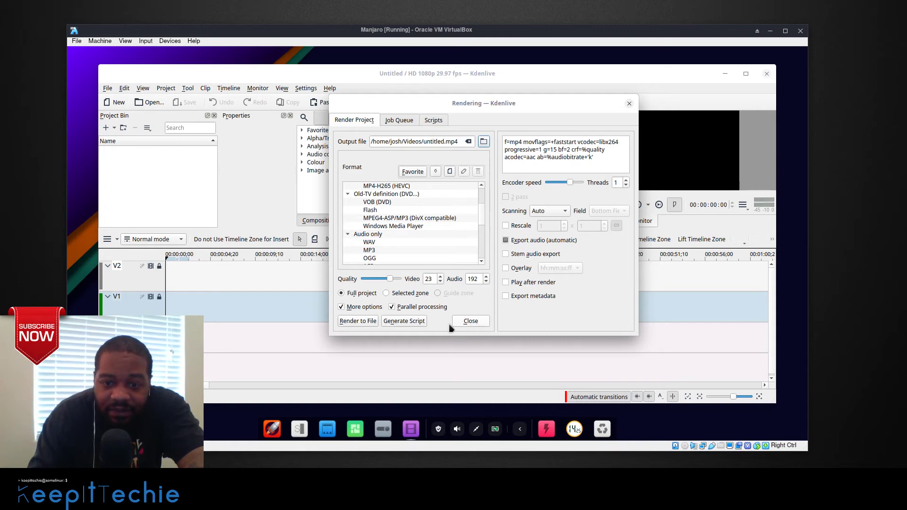
{"action": "left_click", "coordinate": [479, 322]}
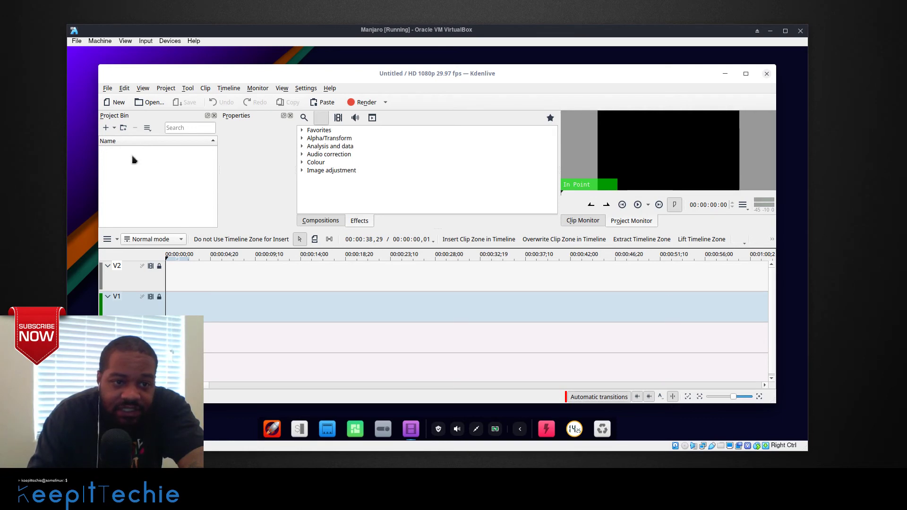
Examine the clip types that can be added to the project bin, including the Counter and White Noise generators
{"action": "left_click", "coordinate": [115, 128]}
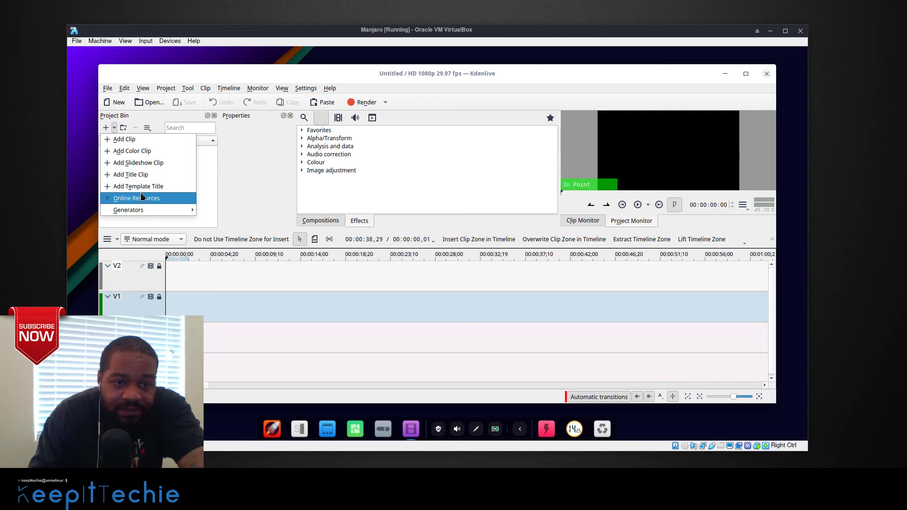
{"action": "mouse_move", "coordinate": [173, 214]}
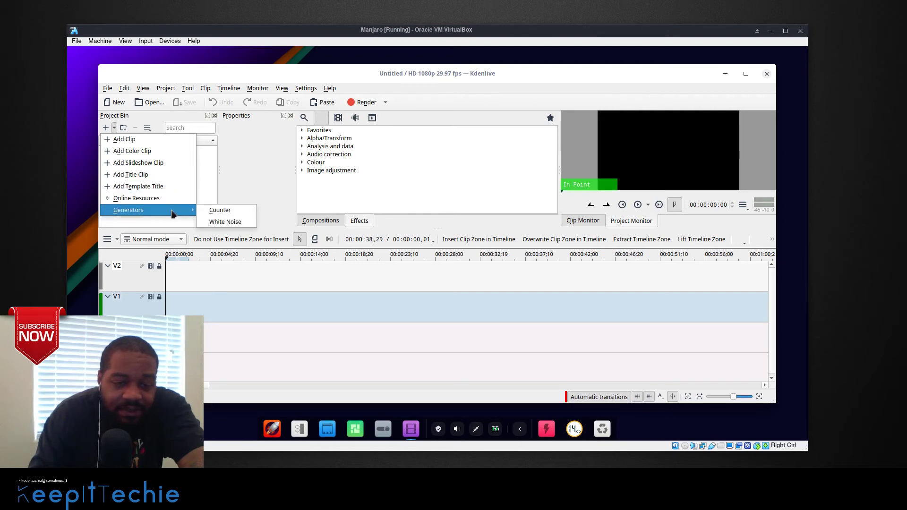
{"action": "left_click", "coordinate": [139, 225]}
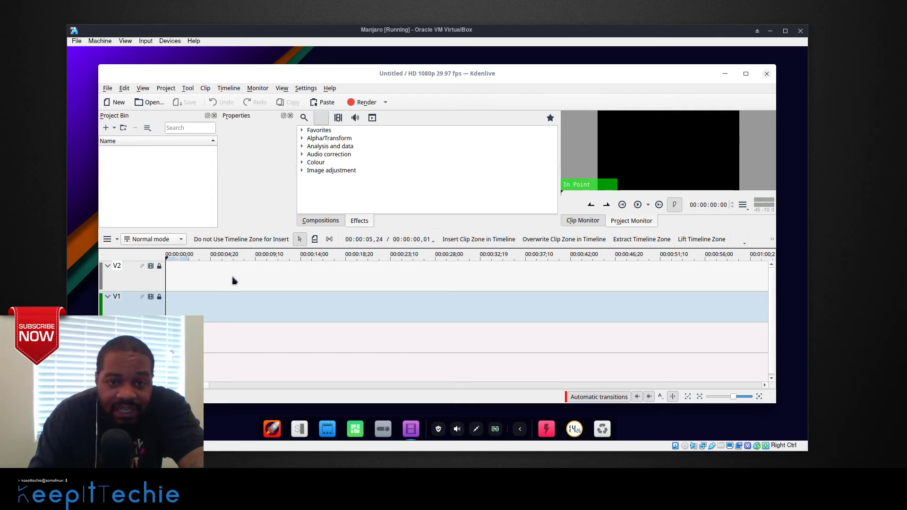
Compare the video effects with the main effects, and look inside the Favorites and Audio correction categories
{"action": "left_click", "coordinate": [326, 139]}
{"action": "left_click", "coordinate": [338, 118]}
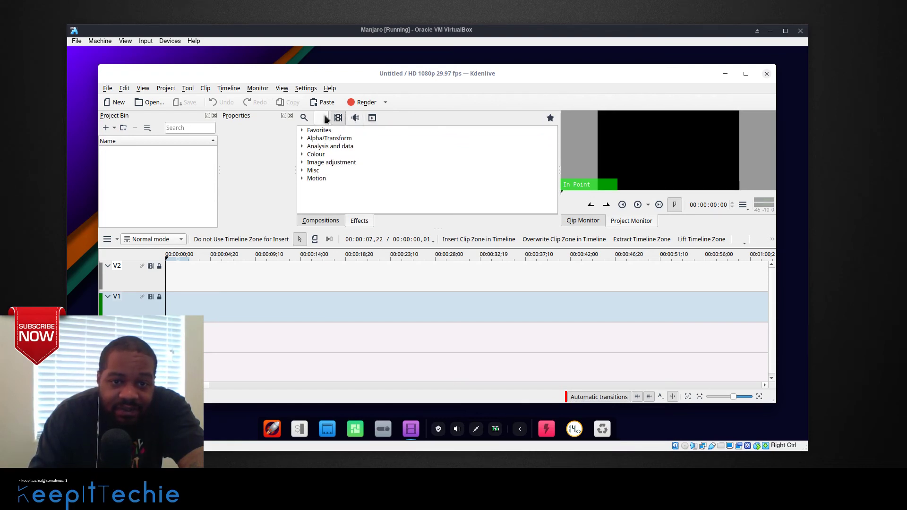
{"action": "left_click", "coordinate": [325, 118]}
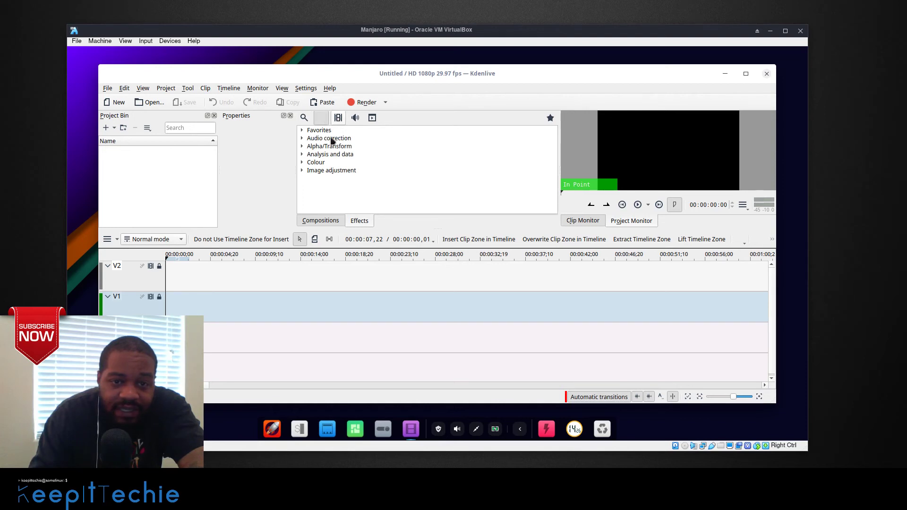
{"action": "left_click", "coordinate": [302, 131]}
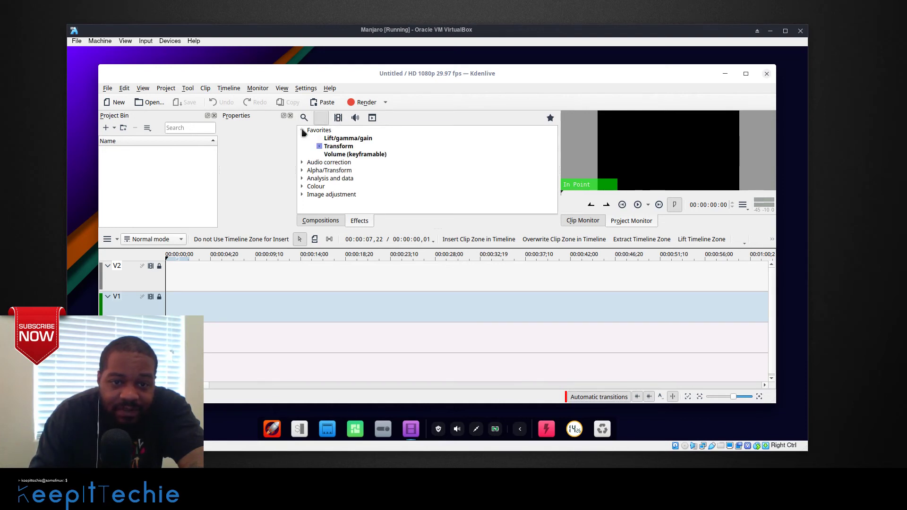
{"action": "left_click", "coordinate": [303, 131]}
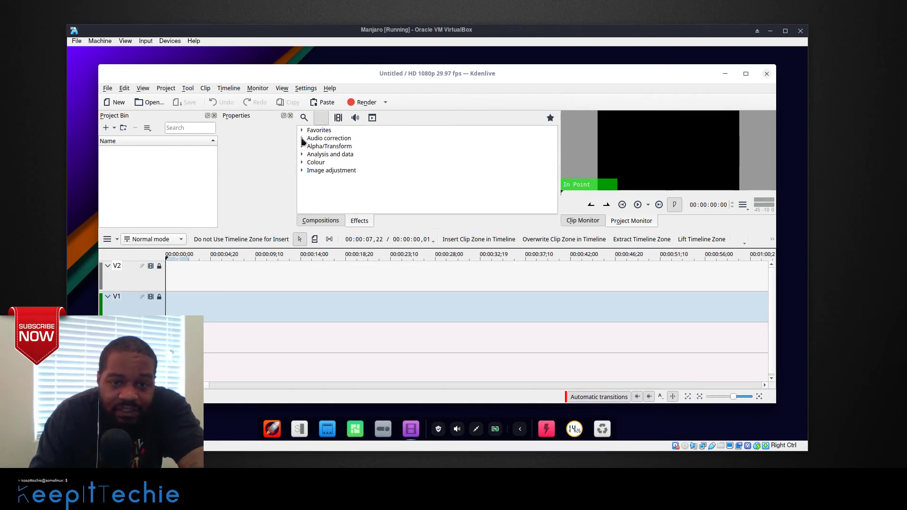
{"action": "left_click", "coordinate": [302, 139]}
{"action": "left_click", "coordinate": [302, 139]}
{"action": "left_click", "coordinate": [341, 130]}
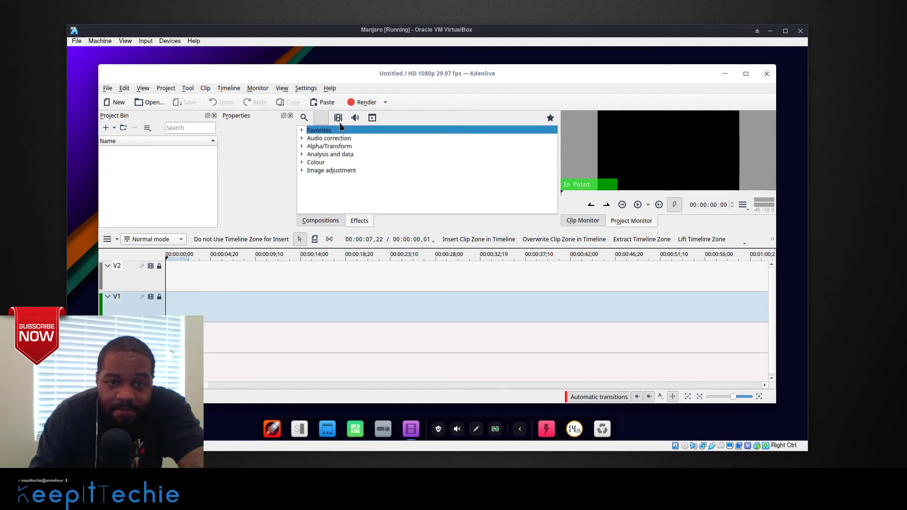
Compare the video and audio effect categories by alternating the effects filter, finishing on the audio effects
{"action": "left_click", "coordinate": [339, 118]}
{"action": "left_click", "coordinate": [355, 118]}
{"action": "left_click", "coordinate": [339, 118]}
{"action": "left_click", "coordinate": [355, 118]}
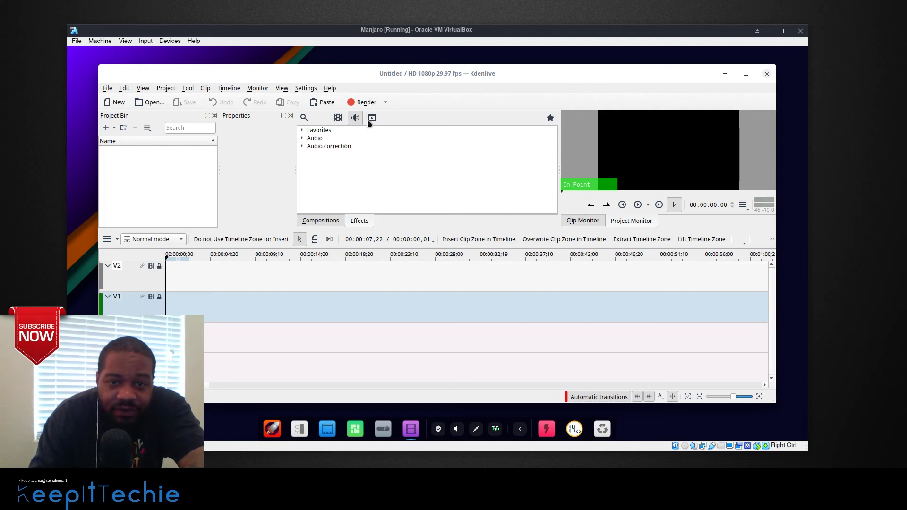
{"action": "left_click", "coordinate": [340, 120]}
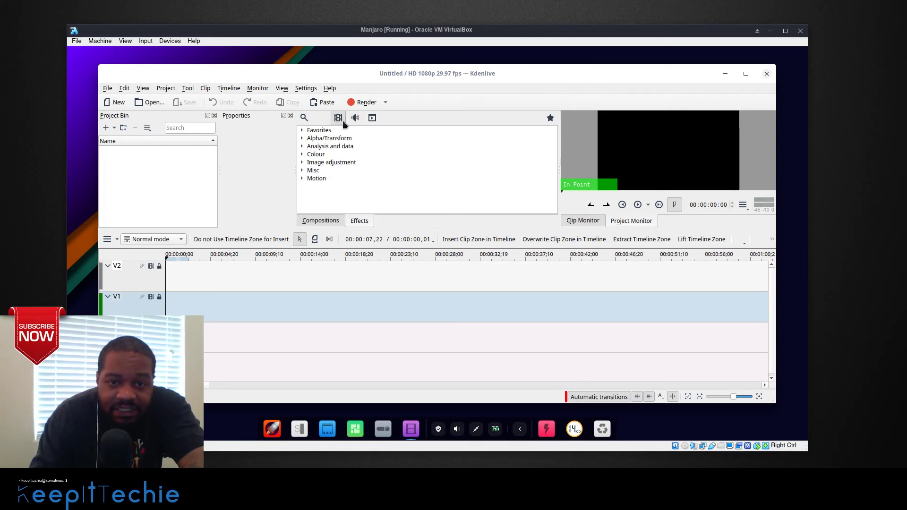
{"action": "left_click", "coordinate": [355, 118]}
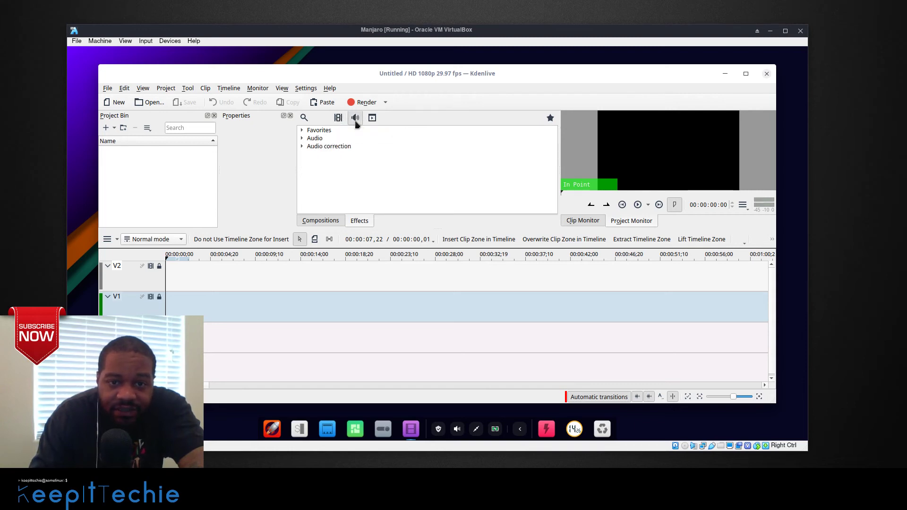
Look through the Favorites effects and the audio effects, and bring up the list of available compositions
{"action": "left_click", "coordinate": [391, 121]}
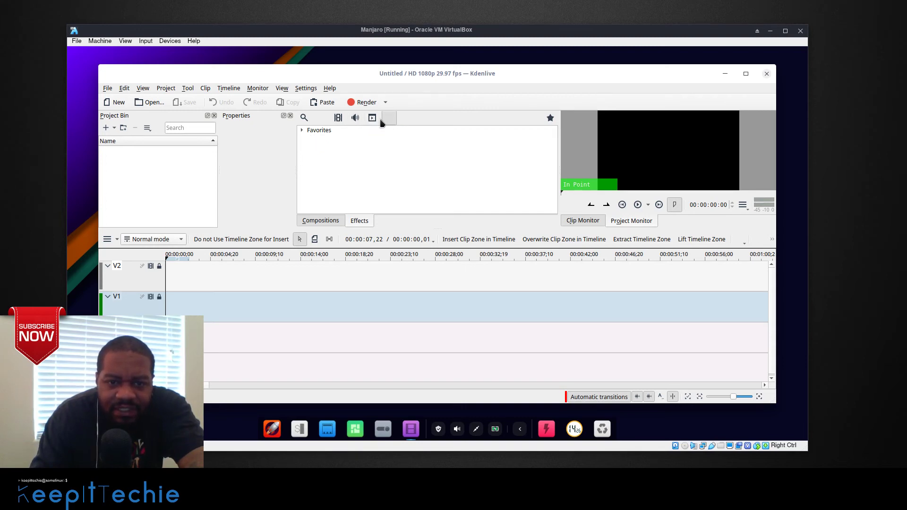
{"action": "left_click", "coordinate": [302, 132]}
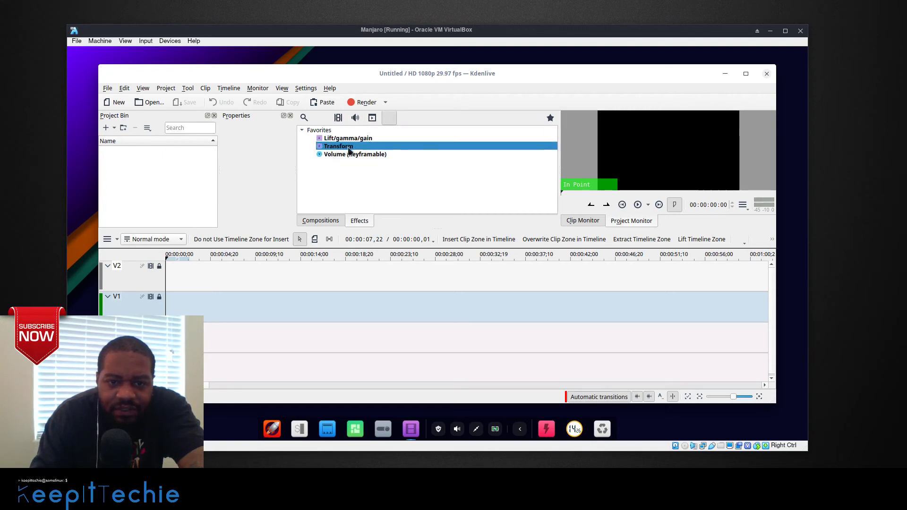
{"action": "left_click", "coordinate": [373, 118]}
{"action": "left_click", "coordinate": [355, 122]}
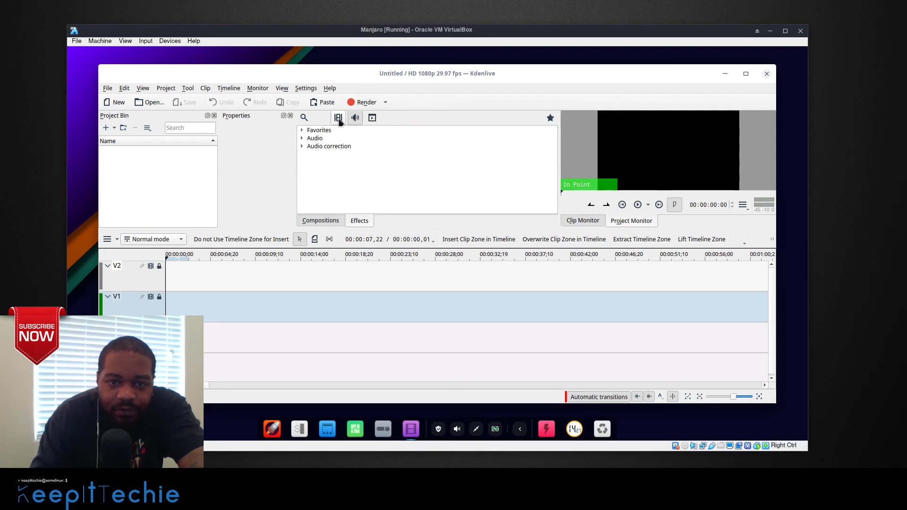
{"action": "left_click", "coordinate": [322, 223]}
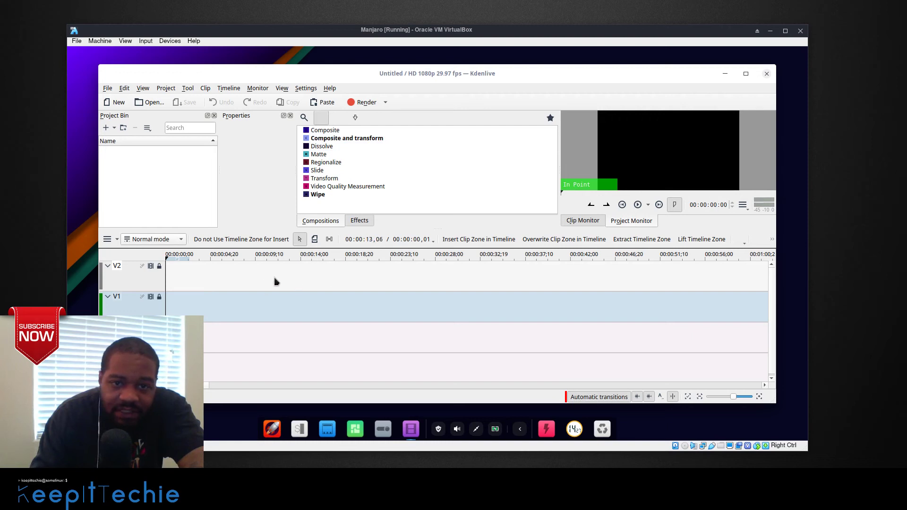
{"action": "left_click", "coordinate": [361, 193]}
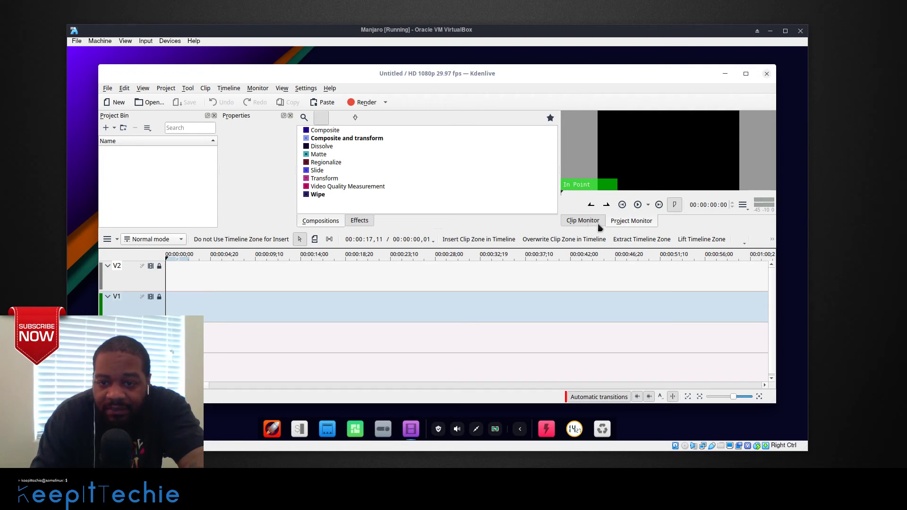
Compare the Project Monitor with the Clip Monitor, and try the razor tool on the timeline before returning to the selection tool
{"action": "left_click", "coordinate": [628, 224]}
{"action": "left_click", "coordinate": [627, 224]}
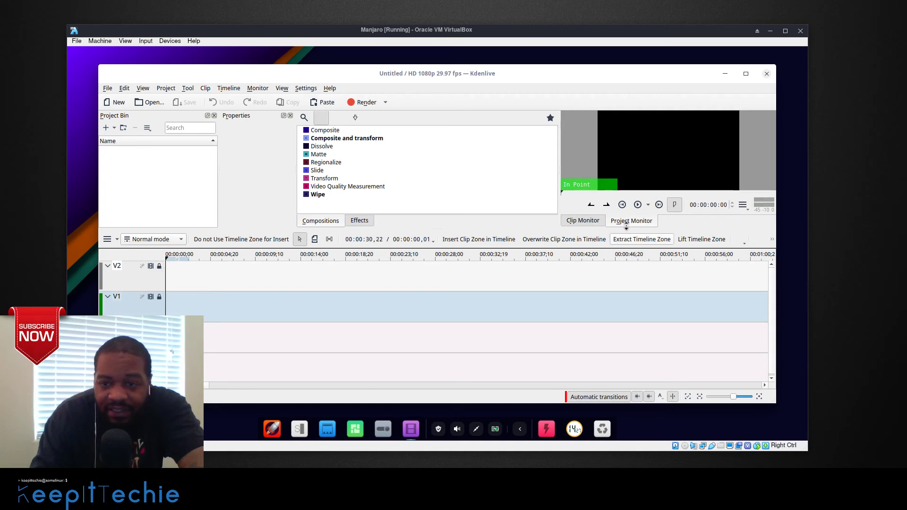
{"action": "left_click", "coordinate": [586, 222]}
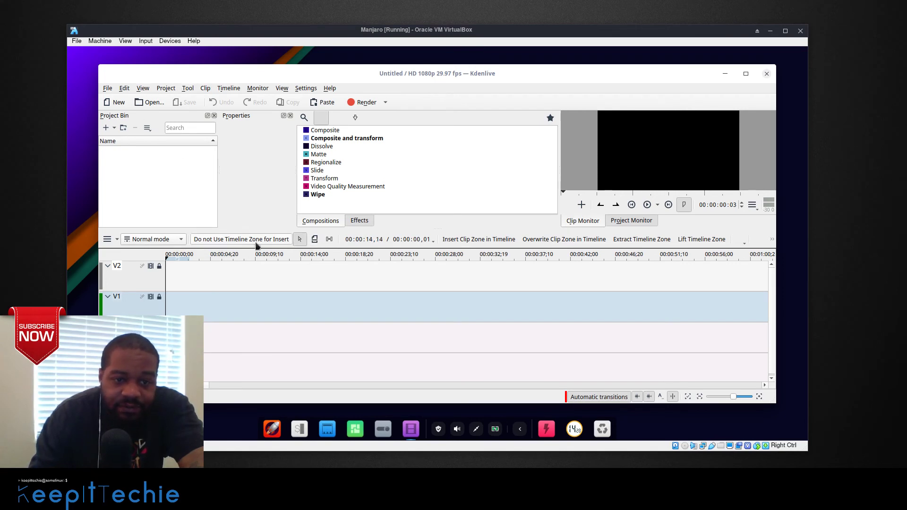
{"action": "left_click", "coordinate": [315, 240]}
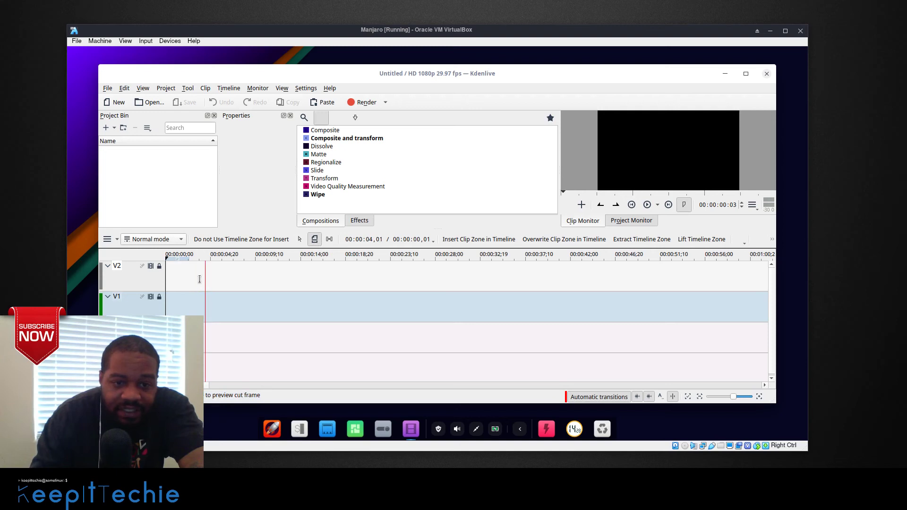
{"action": "left_click", "coordinate": [299, 240]}
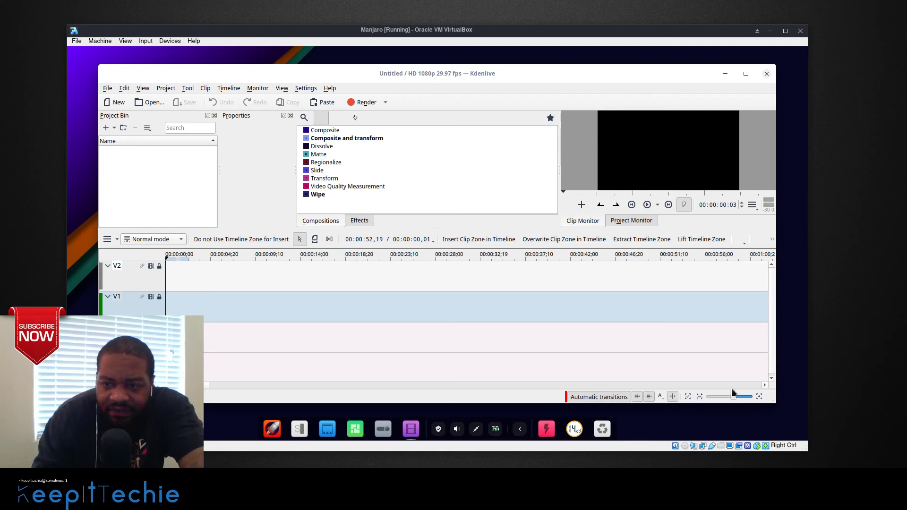
Close Kdenlive in the virtual machine and open kali.kdenlive from the E31 - Kali Linux Install folder in the host's Kdenlive
{"action": "left_click", "coordinate": [766, 73]}
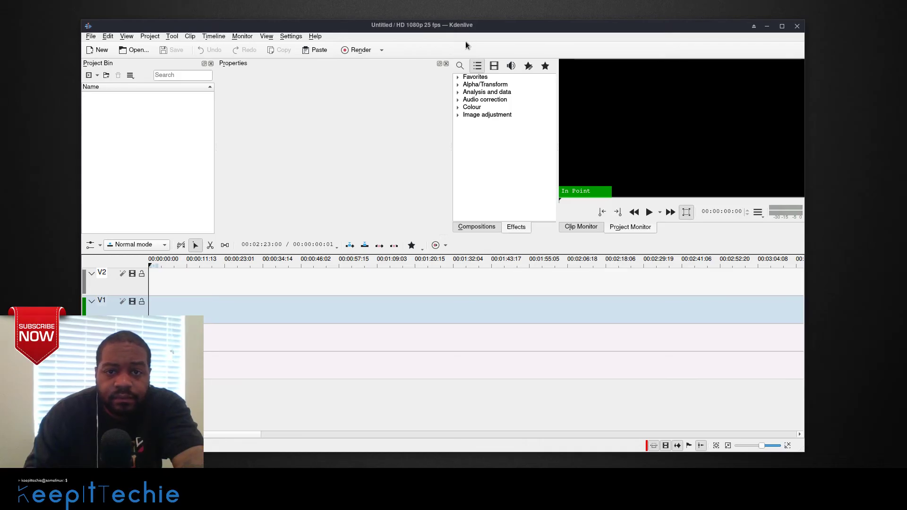
{"action": "left_click", "coordinate": [499, 85]}
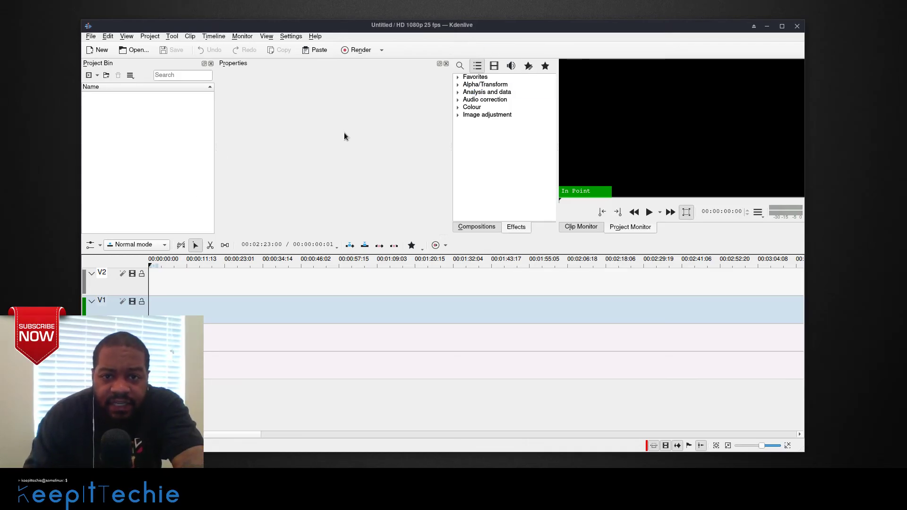
{"action": "left_click", "coordinate": [94, 38]}
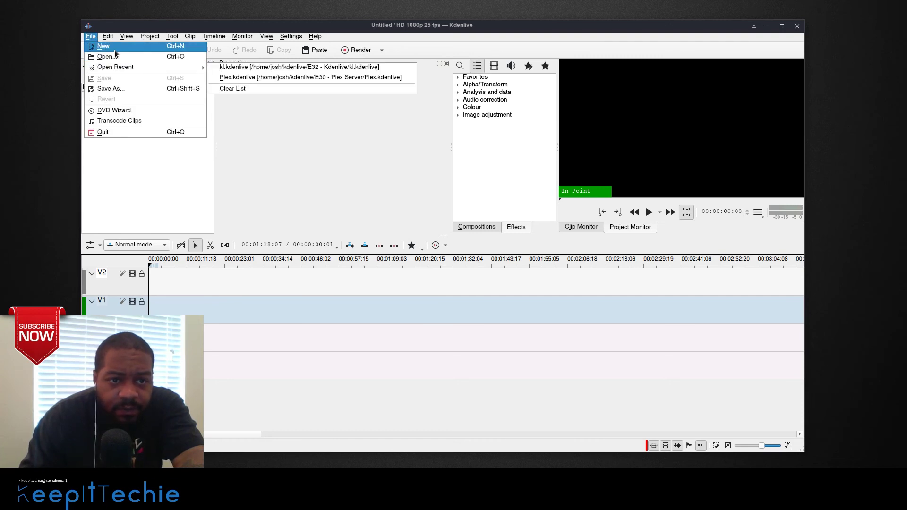
{"action": "left_click", "coordinate": [107, 56]}
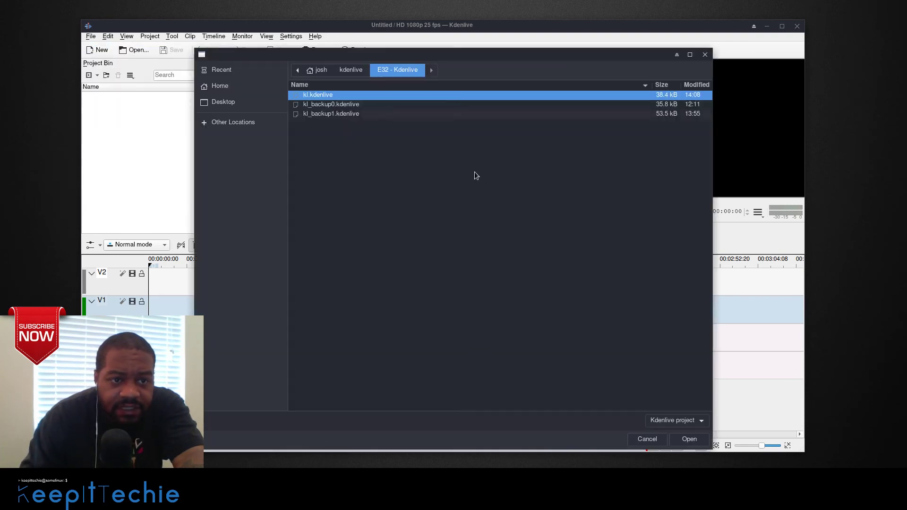
{"action": "left_click", "coordinate": [361, 70]}
{"action": "double_click", "coordinate": [338, 303]}
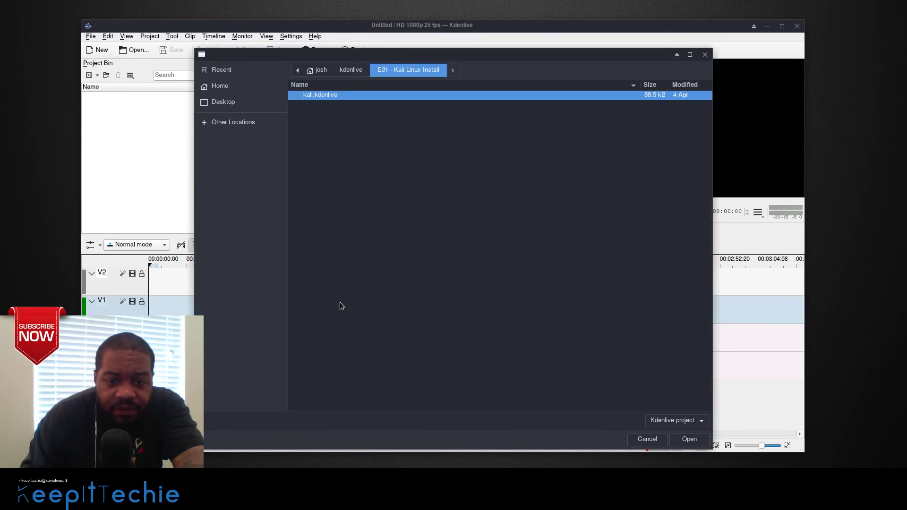
{"action": "double_click", "coordinate": [327, 98]}
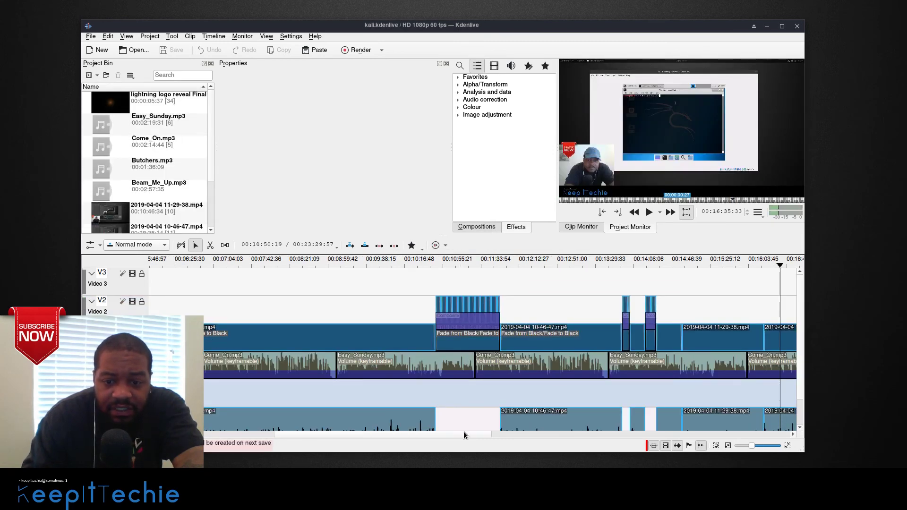
Look over the whole timeline of the opened project at a wider zoom, and place the playhead at its start
{"action": "left_click_drag", "start_coordinate": [474, 433], "coordinate": [241, 431]}
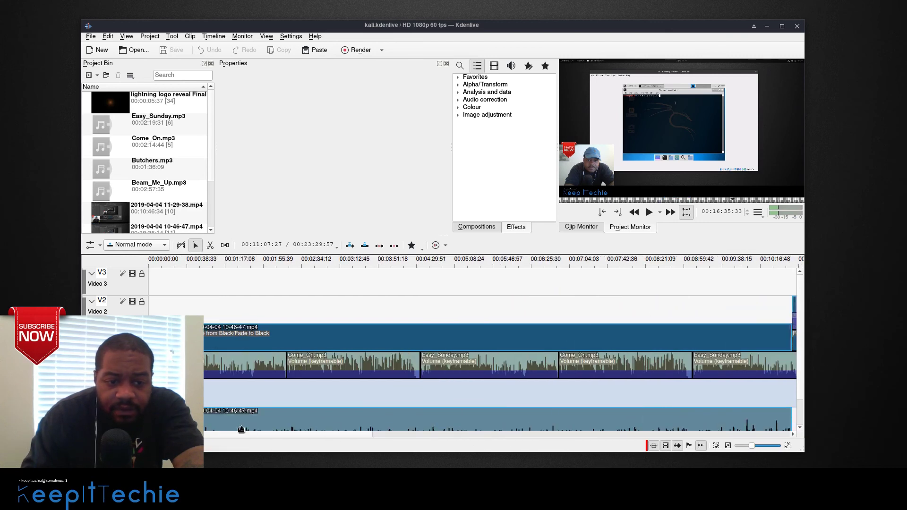
{"action": "scroll", "coordinate": [420, 357], "scroll_direction": "down", "scroll_amount": 1}
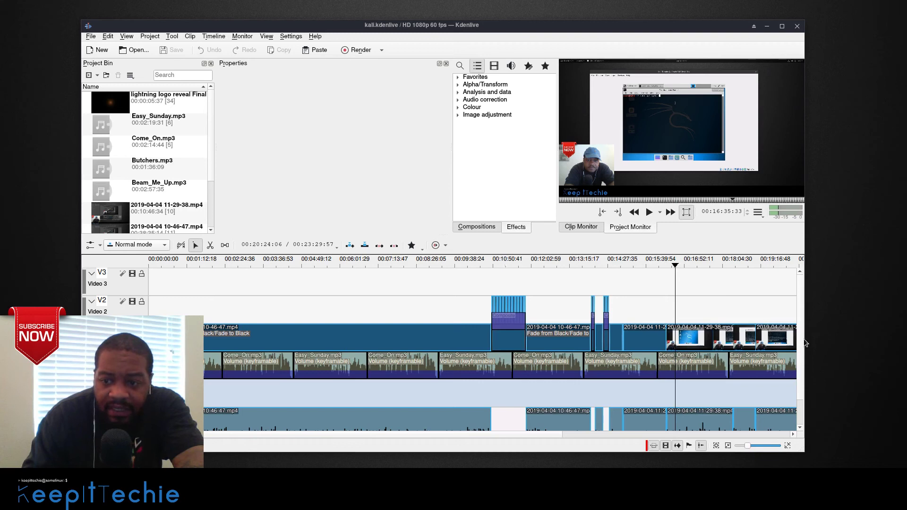
{"action": "left_click_drag", "start_coordinate": [800, 338], "coordinate": [807, 359]}
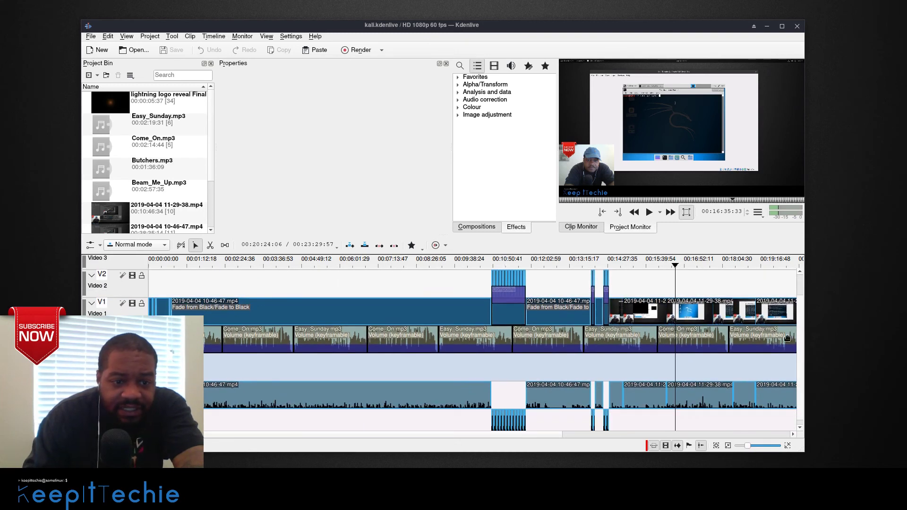
{"action": "left_click", "coordinate": [155, 265]}
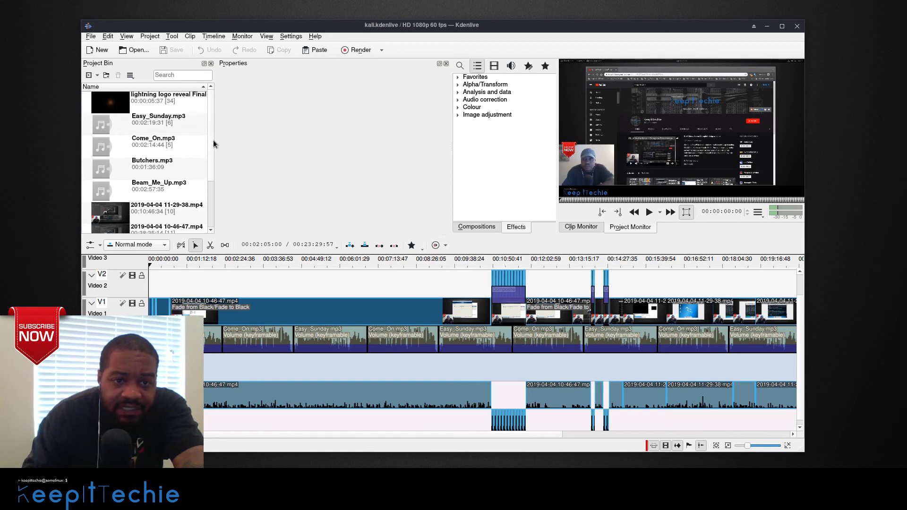
Add Easy_Sunday.mp3 from the project bin to the start of the lowest audio track, and undo the addition
{"action": "scroll", "coordinate": [212, 141], "scroll_direction": "down", "scroll_amount": 1}
{"action": "scroll", "coordinate": [208, 141], "scroll_direction": "up", "scroll_amount": 1}
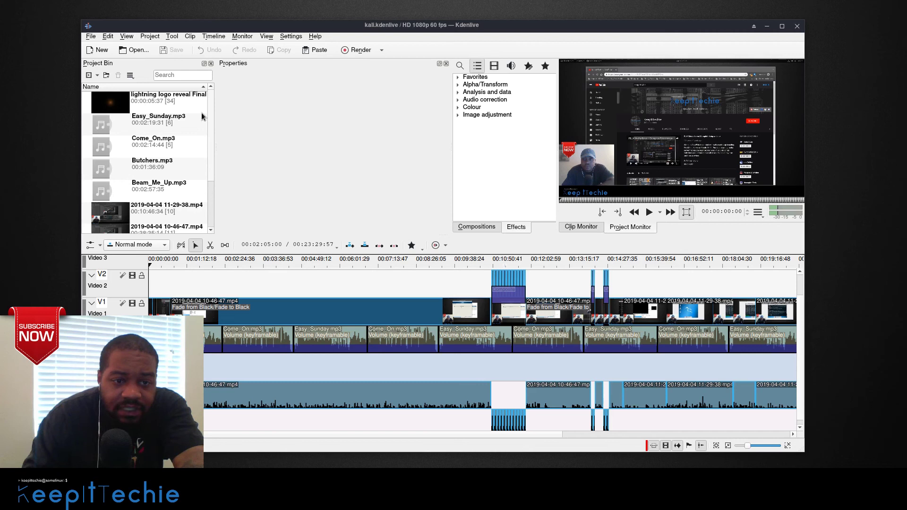
{"action": "left_click_drag", "start_coordinate": [130, 125], "coordinate": [165, 416]}
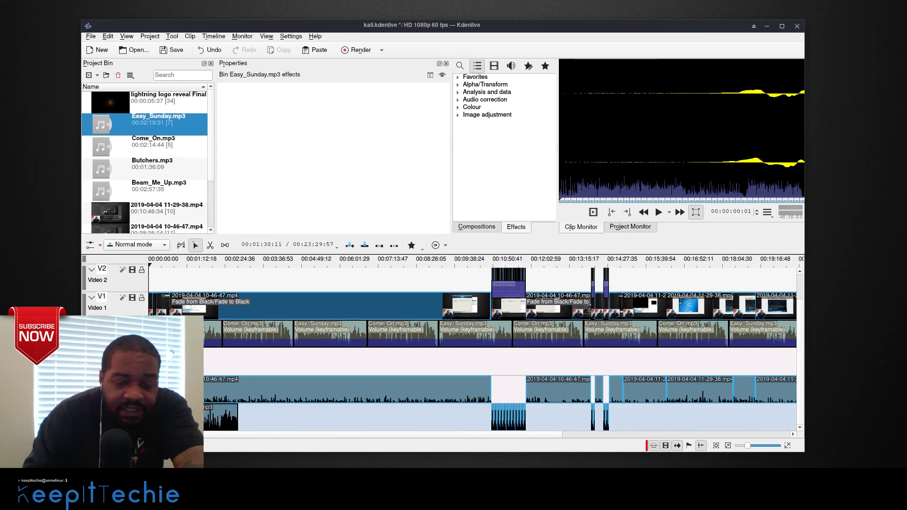
{"action": "key", "text": "ctrl+z"}
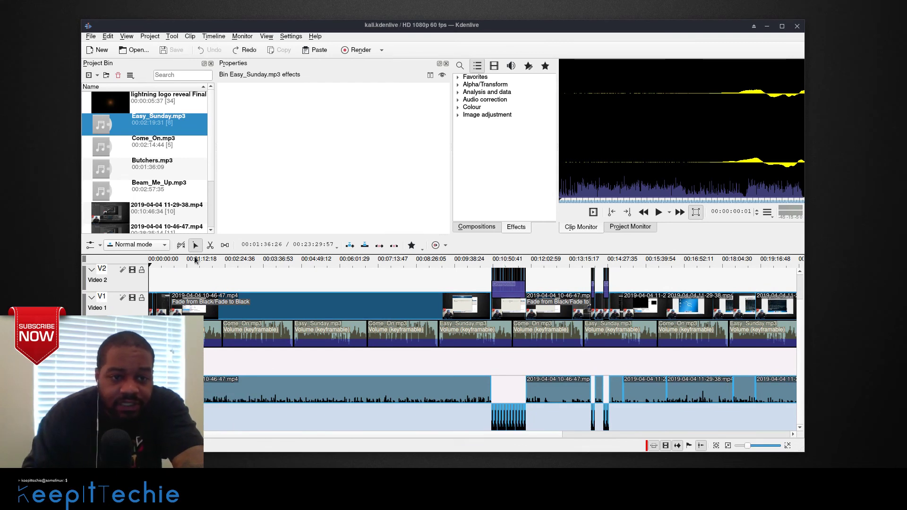
{"action": "left_click_drag", "start_coordinate": [162, 208], "coordinate": [158, 279]}
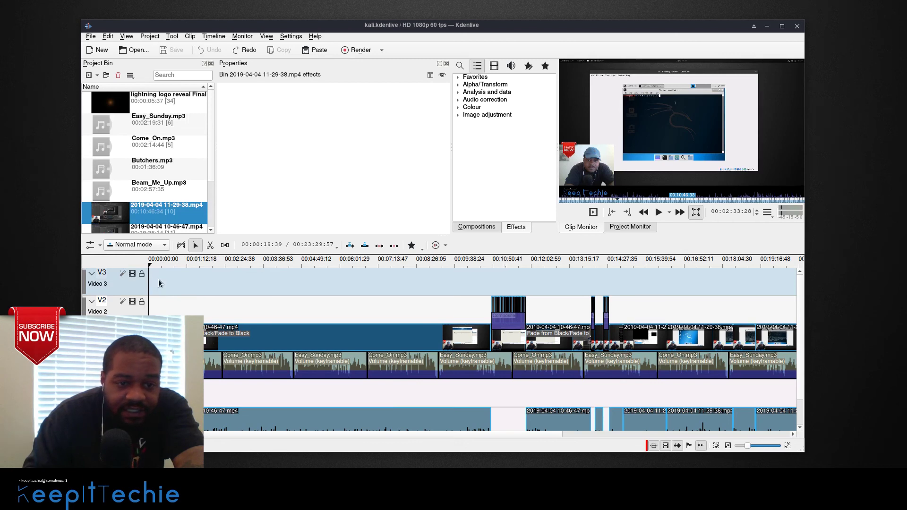
{"action": "scroll", "coordinate": [238, 297], "scroll_direction": "down", "scroll_amount": 4}
{"action": "scroll", "coordinate": [257, 305], "scroll_direction": "up", "scroll_amount": 4}
{"action": "scroll", "coordinate": [288, 357], "scroll_direction": "down", "scroll_amount": 6}
{"action": "scroll", "coordinate": [287, 356], "scroll_direction": "up", "scroll_amount": 6}
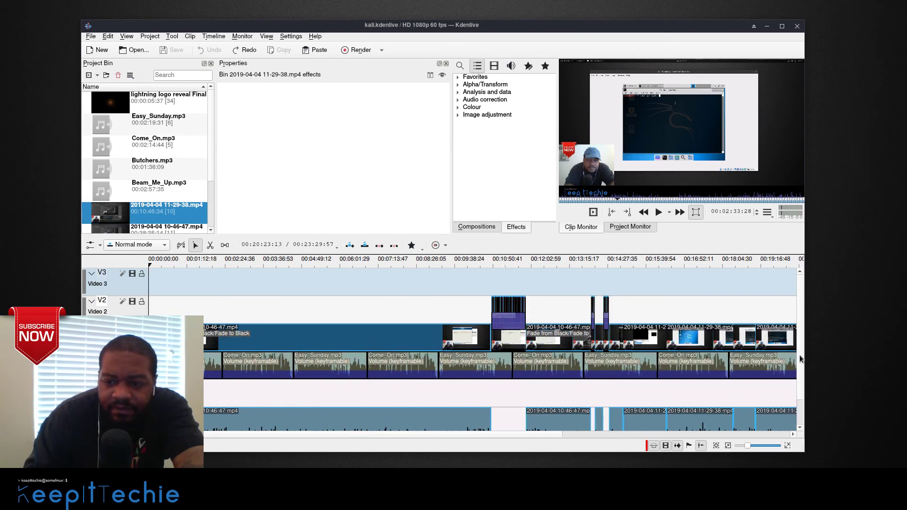
{"action": "scroll", "coordinate": [799, 355], "scroll_direction": "down", "scroll_amount": 2}
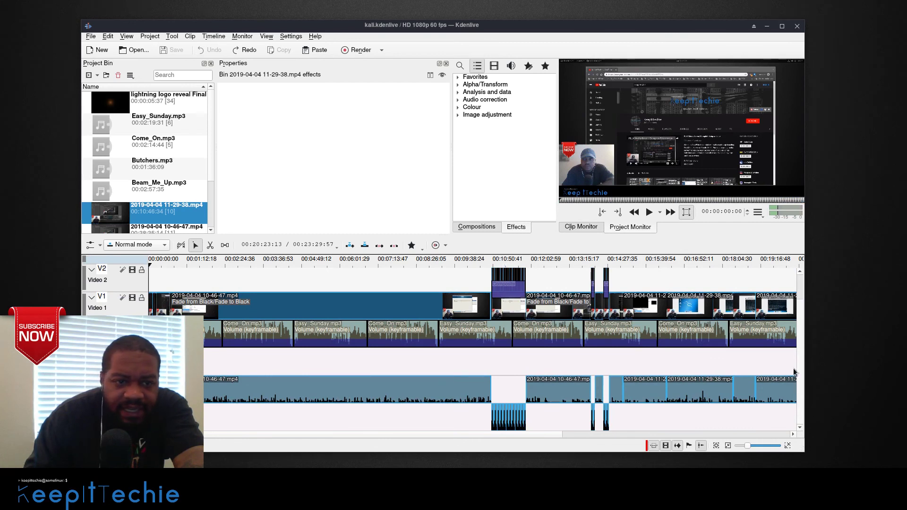
{"action": "scroll", "coordinate": [172, 199], "scroll_direction": "down", "scroll_amount": 1}
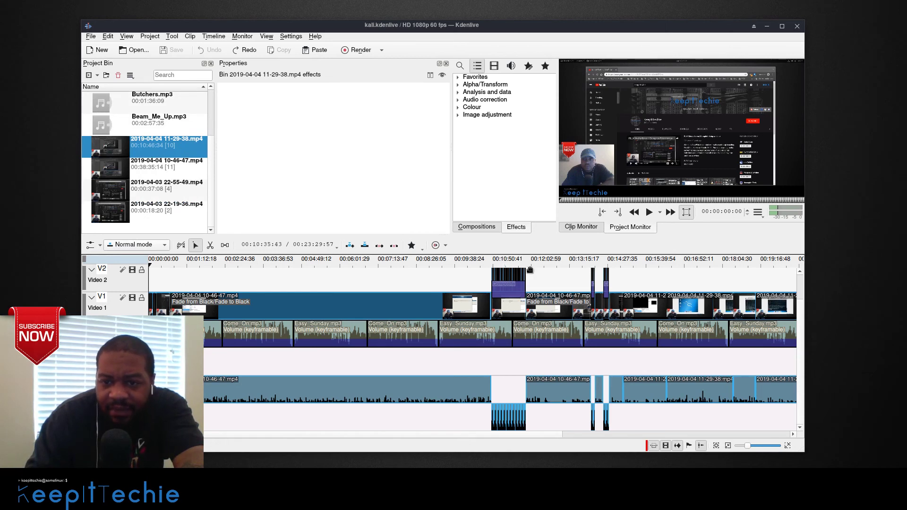
{"action": "left_click", "coordinate": [156, 169]}
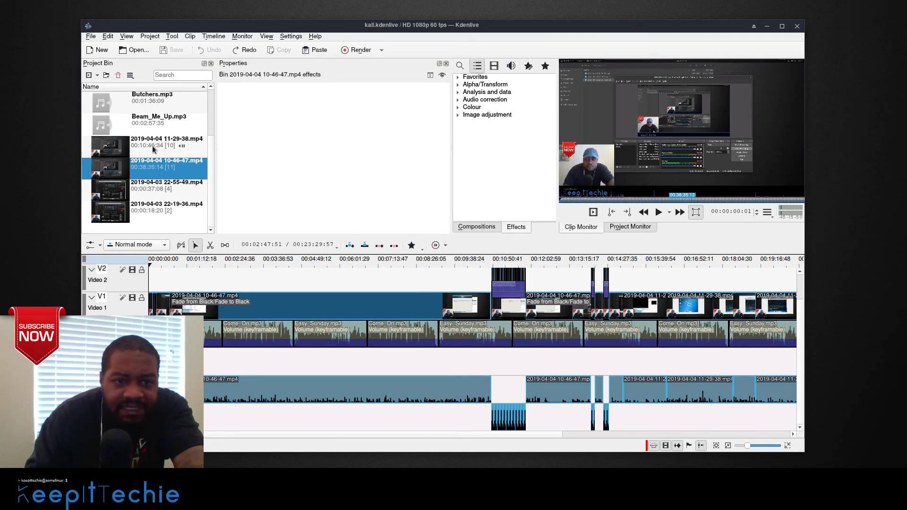
{"action": "left_click", "coordinate": [146, 147]}
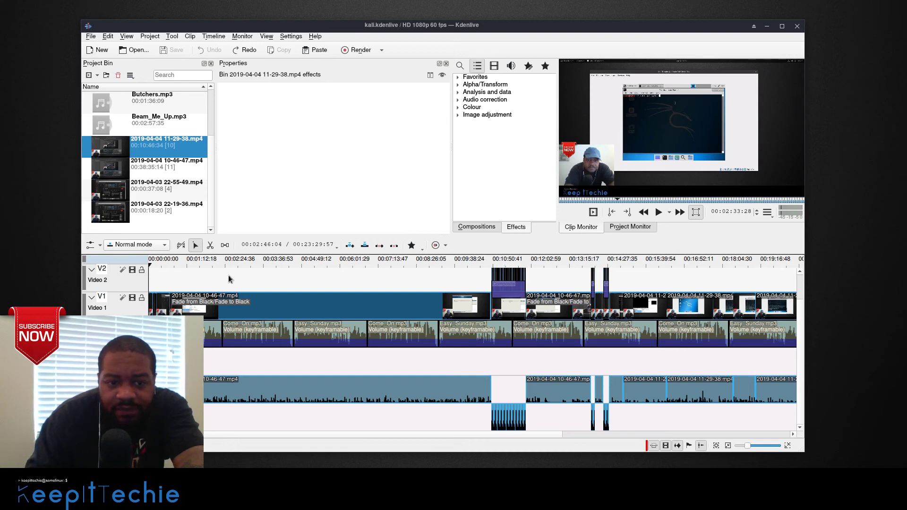
{"action": "left_click", "coordinate": [166, 278]}
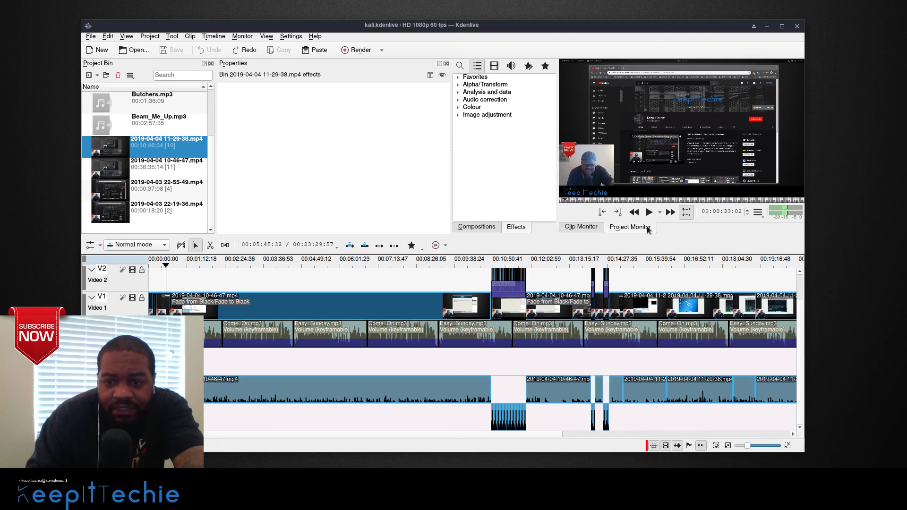
{"action": "left_click", "coordinate": [148, 151]}
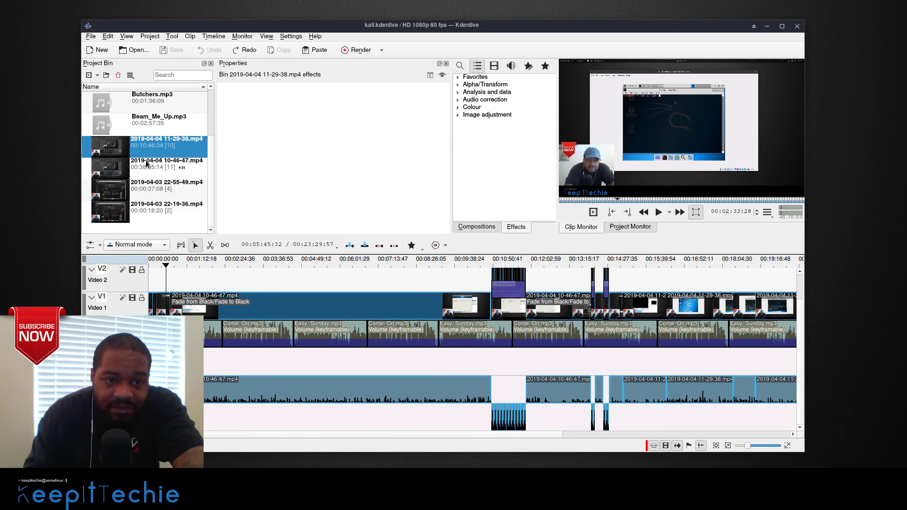
{"action": "scroll", "coordinate": [146, 164], "scroll_direction": "up", "scroll_amount": 1}
{"action": "left_click", "coordinate": [156, 124]}
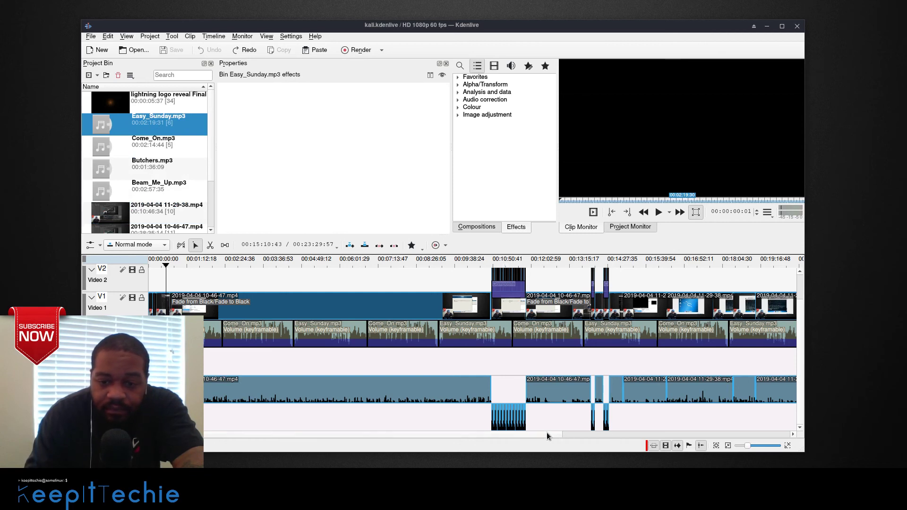
Move the playhead back to the start of the timeline
{"action": "left_click_drag", "start_coordinate": [547, 433], "coordinate": [426, 437]}
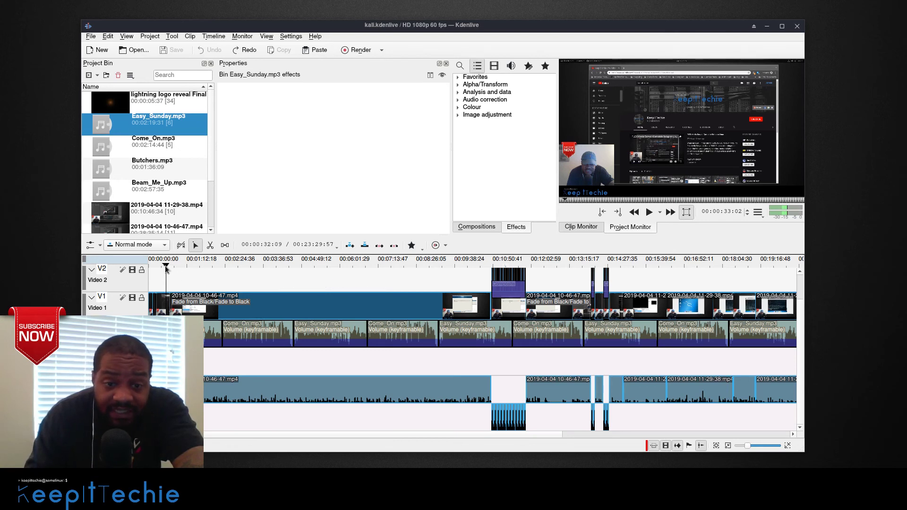
{"action": "left_click_drag", "start_coordinate": [166, 269], "coordinate": [145, 265]}
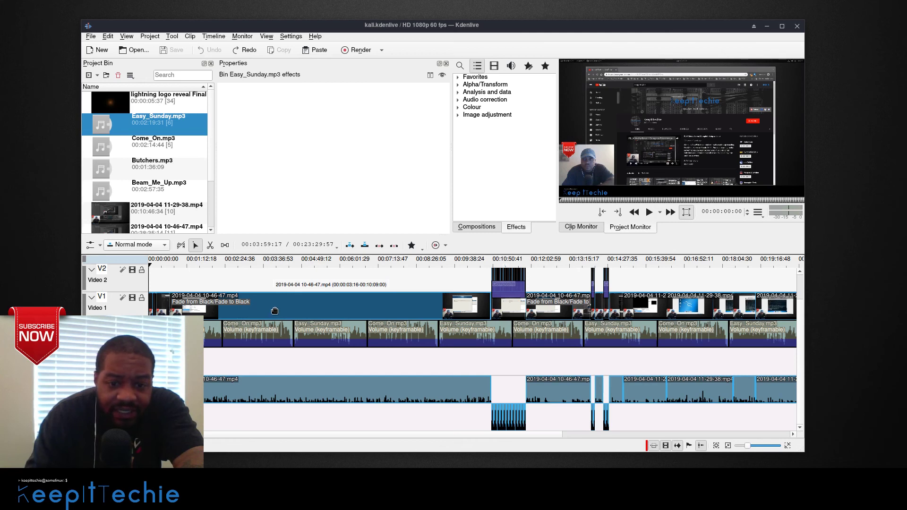
{"action": "left_click", "coordinate": [273, 310]}
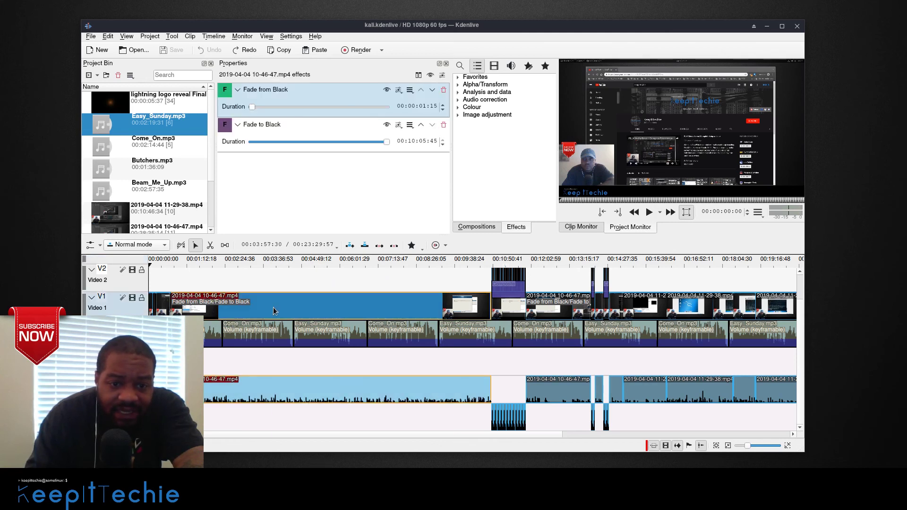
{"action": "right_click", "coordinate": [273, 310]}
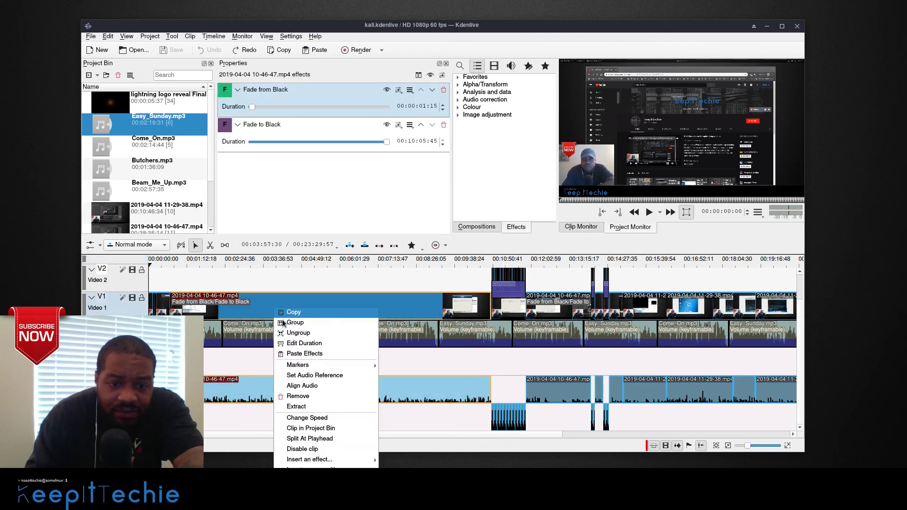
{"action": "left_click", "coordinate": [305, 397]}
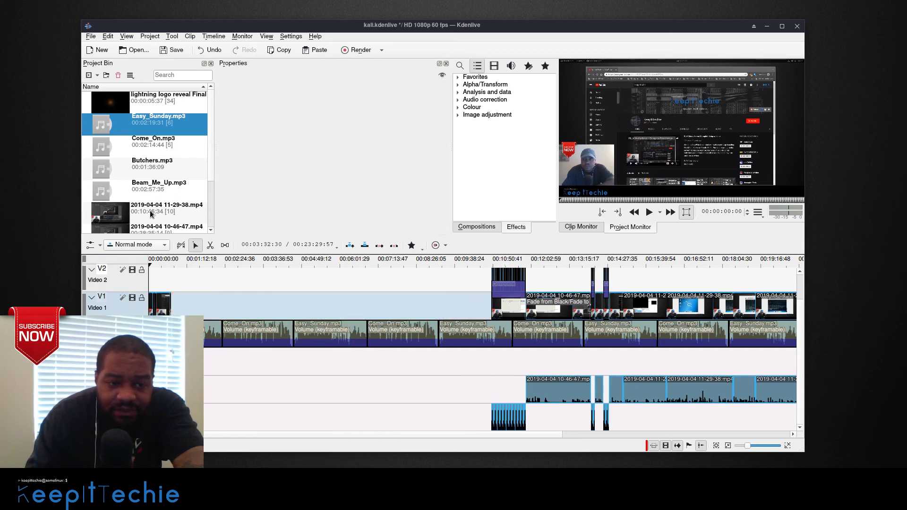
{"action": "key", "text": "ctrl+z"}
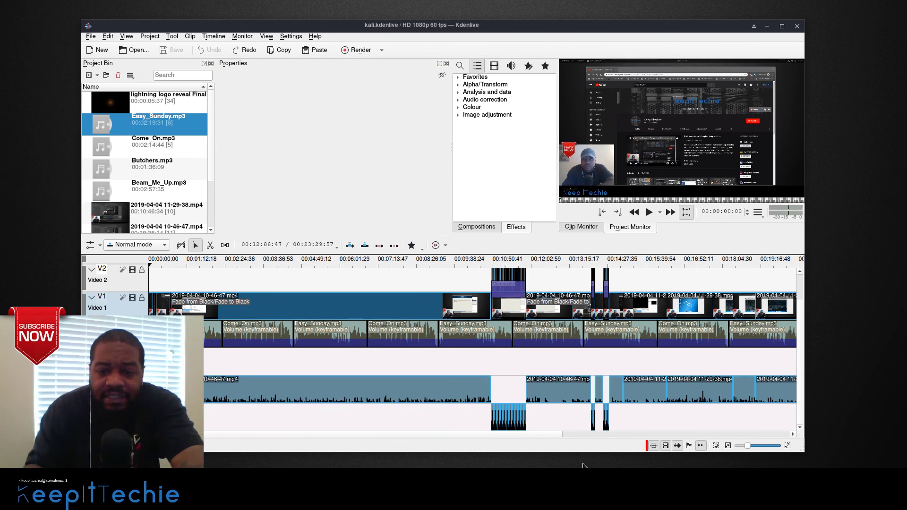
{"action": "left_click_drag", "start_coordinate": [550, 434], "coordinate": [793, 414]}
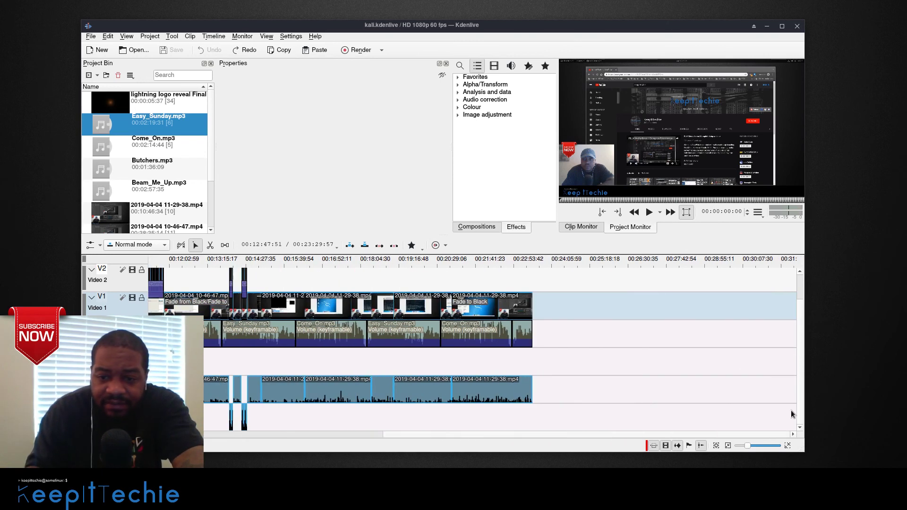
{"action": "left_click_drag", "start_coordinate": [161, 209], "coordinate": [552, 348]}
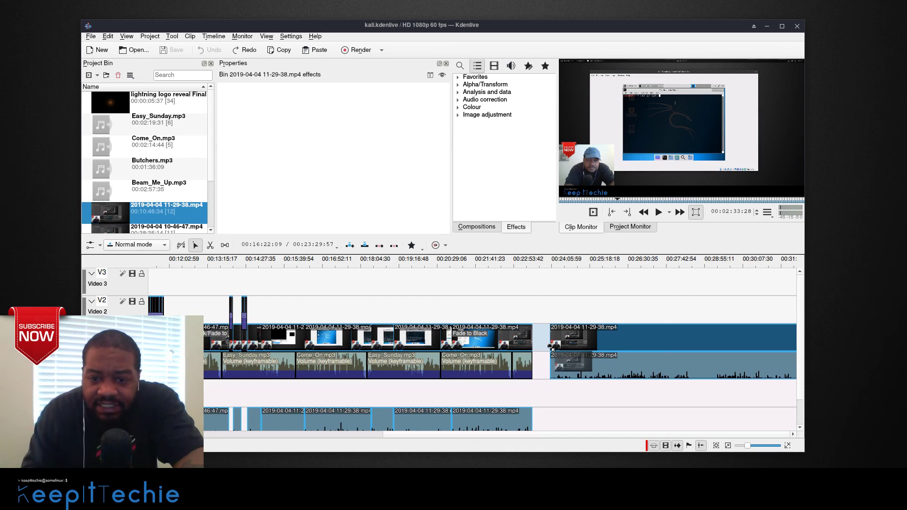
{"action": "left_click_drag", "start_coordinate": [552, 348], "coordinate": [551, 349]}
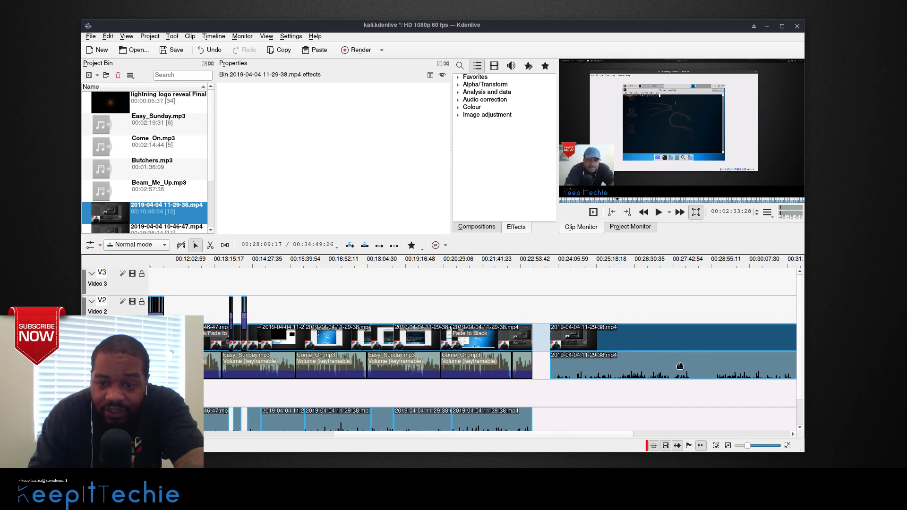
Hide and show the audio thumbnails in the timeline, and turn off the video thumbnails
{"action": "left_click", "coordinate": [677, 446]}
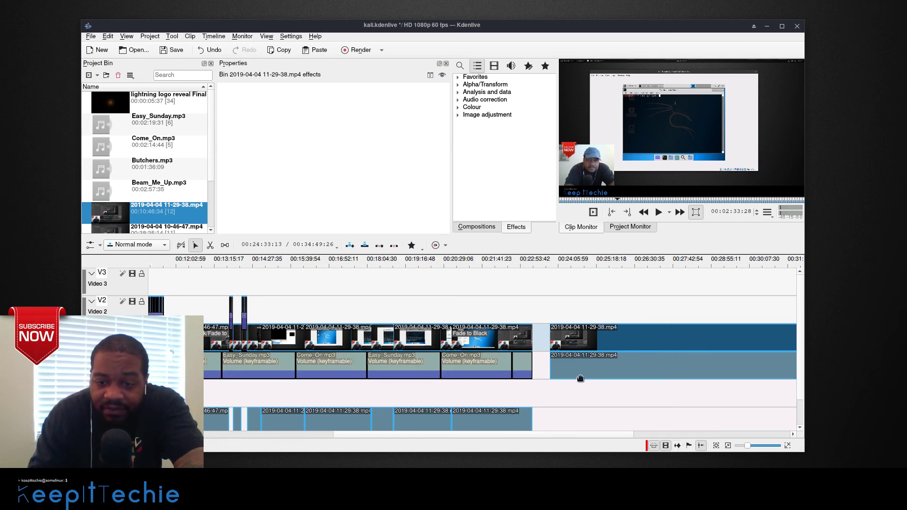
{"action": "left_click", "coordinate": [678, 447]}
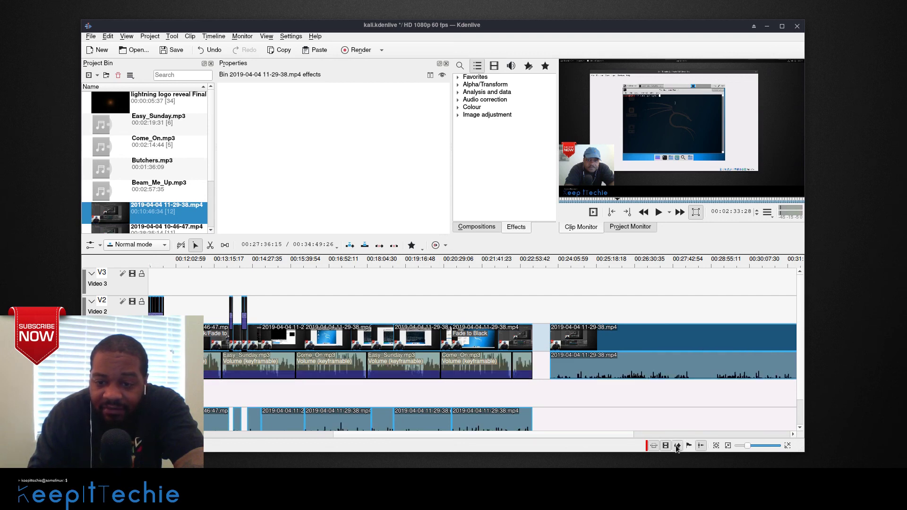
{"action": "left_click", "coordinate": [666, 447]}
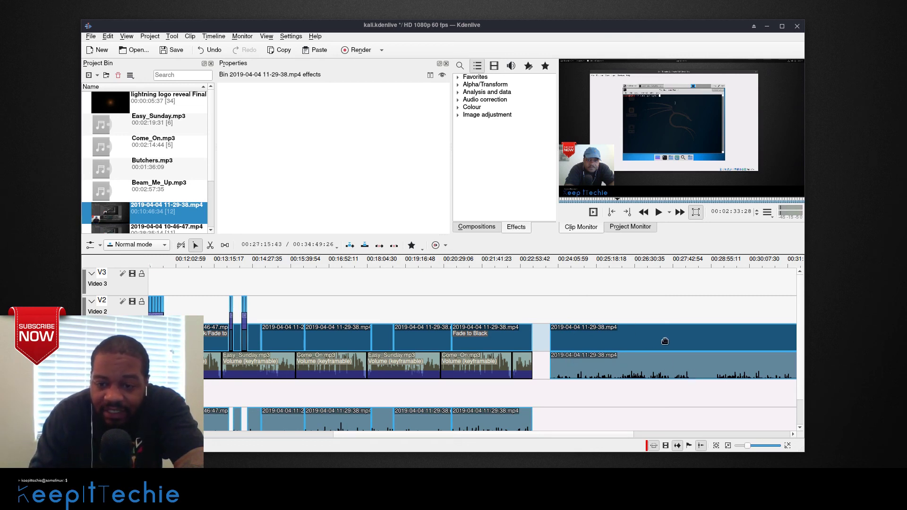
Select the newly added clip at the end of Video 1 and place the playhead within it at 00:28:18:12
{"action": "left_click", "coordinate": [665, 346]}
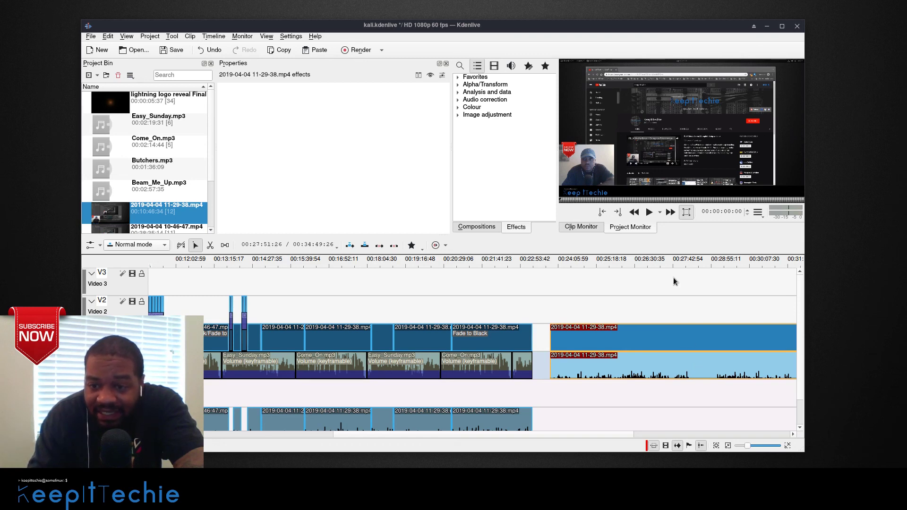
{"action": "left_click", "coordinate": [680, 267]}
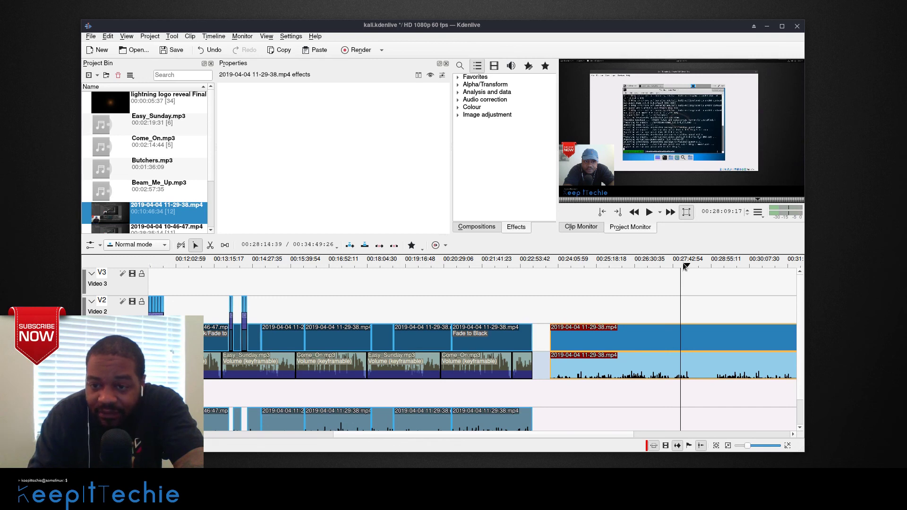
{"action": "left_click", "coordinate": [685, 268]}
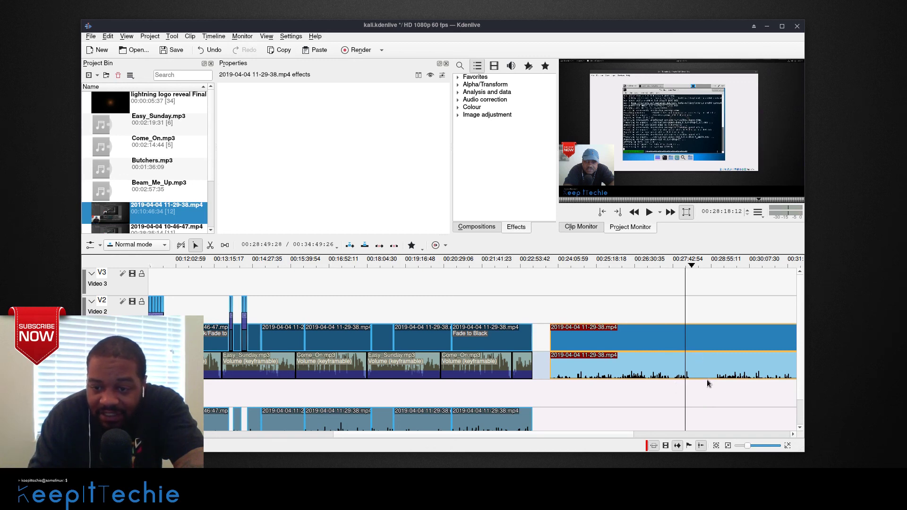
Turn the video thumbnails back on, and switch the timeline's audio thumbnails off and on again
{"action": "left_click", "coordinate": [676, 446]}
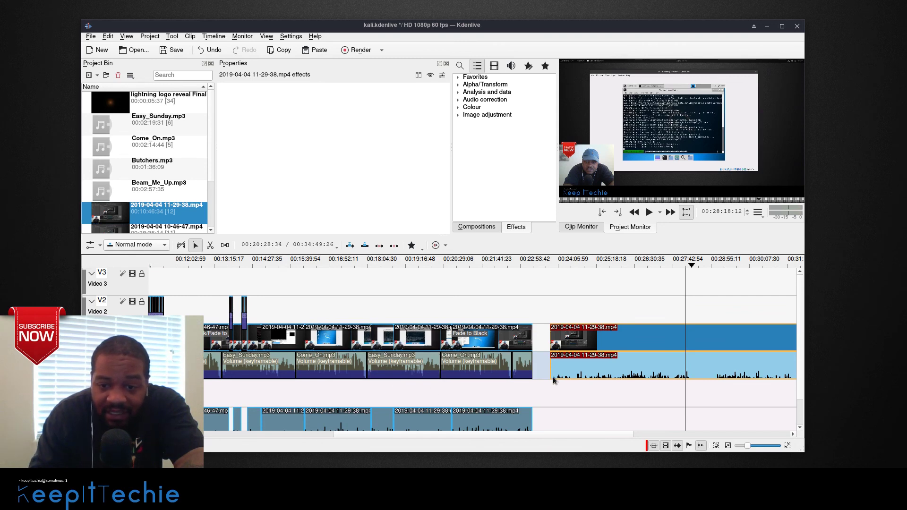
{"action": "right_click", "coordinate": [646, 334]}
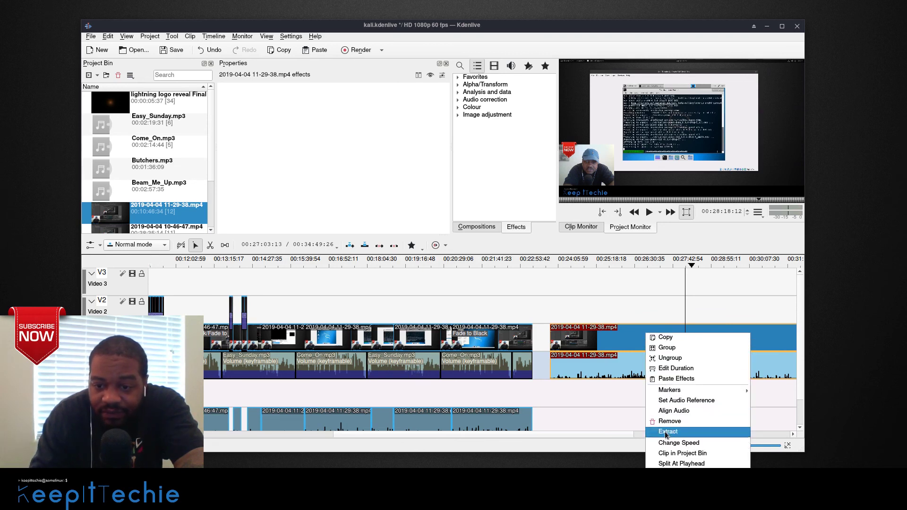
{"action": "left_click", "coordinate": [588, 396]}
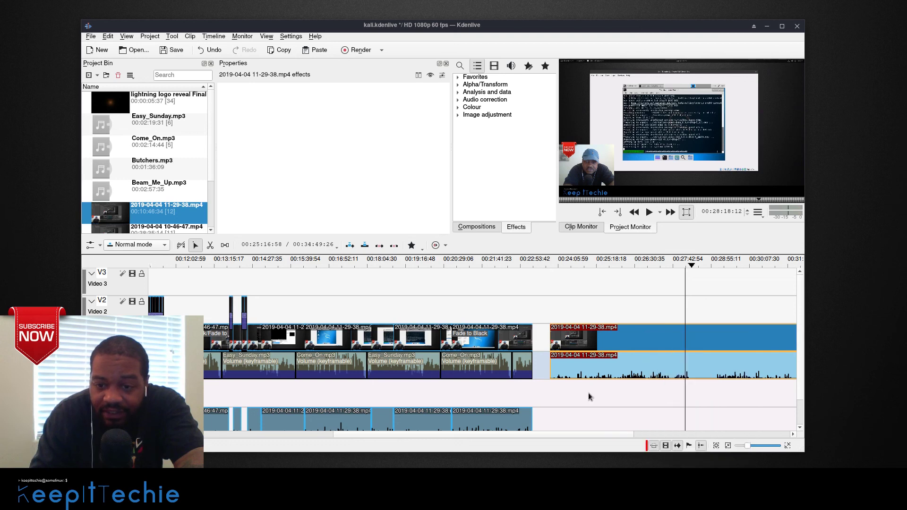
{"action": "left_click", "coordinate": [677, 445]}
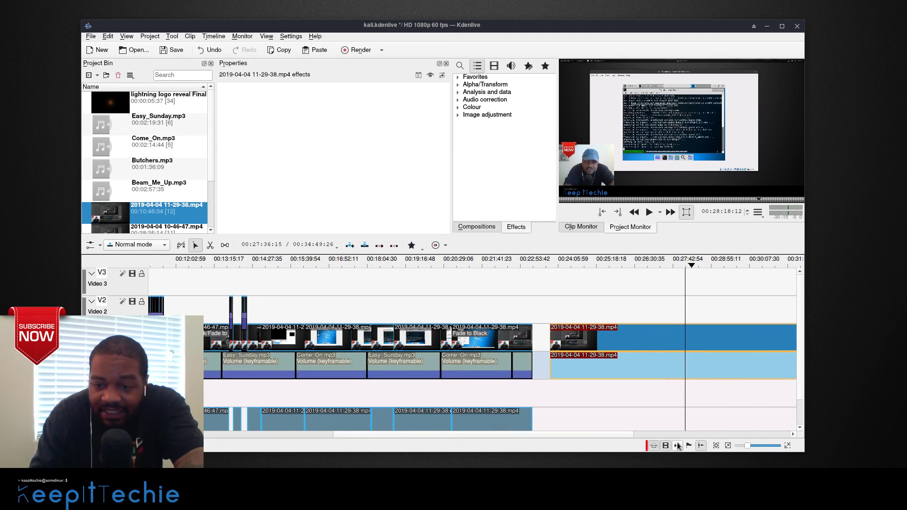
{"action": "left_click", "coordinate": [677, 445]}
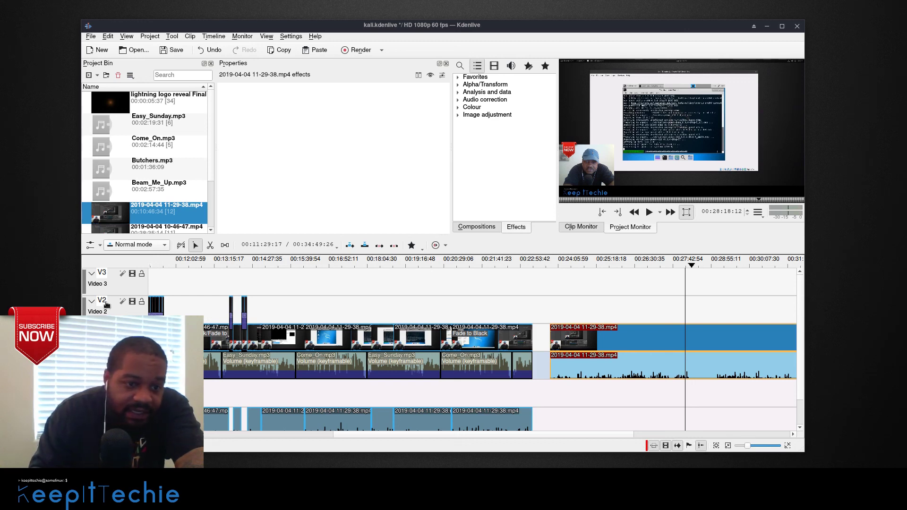
Open the track insertion options from the A3 extra audio track, review the target tracks and track types, and cancel without adding one
{"action": "scroll", "coordinate": [443, 343], "scroll_direction": "down", "scroll_amount": 1}
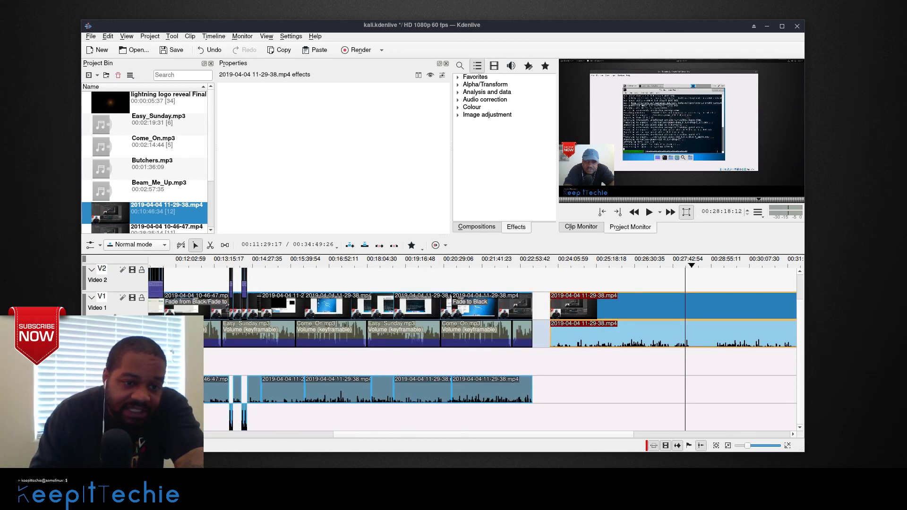
{"action": "scroll", "coordinate": [442, 343], "scroll_direction": "up", "scroll_amount": 1}
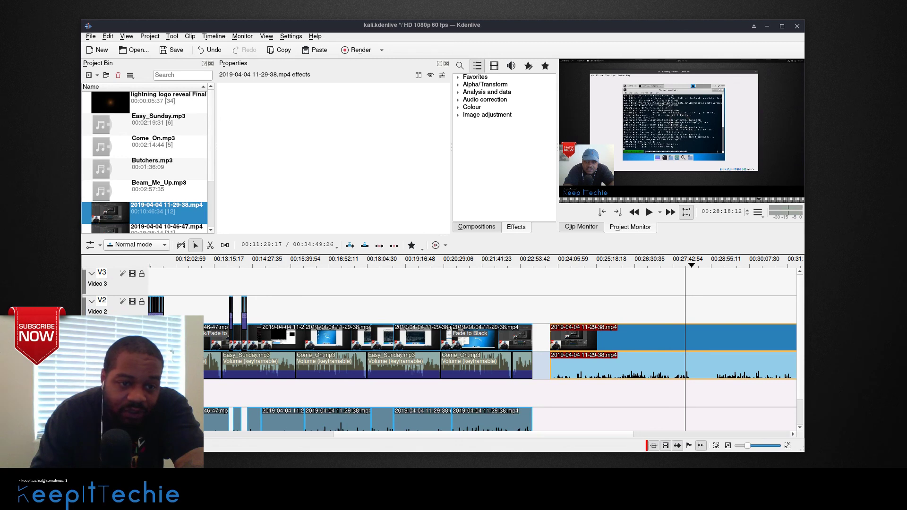
{"action": "left_click", "coordinate": [100, 245]}
{"action": "left_click", "coordinate": [101, 247]}
{"action": "scroll", "coordinate": [114, 297], "scroll_direction": "down", "scroll_amount": 1}
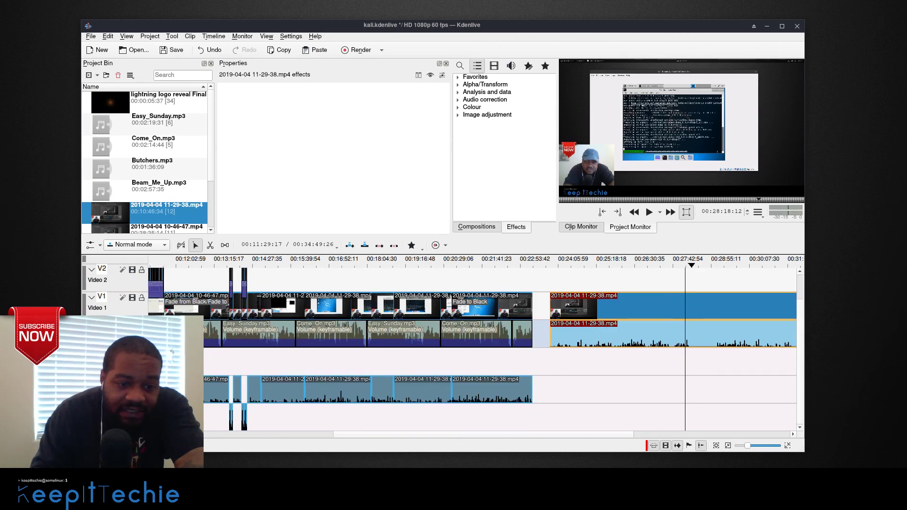
{"action": "right_click", "coordinate": [115, 382]}
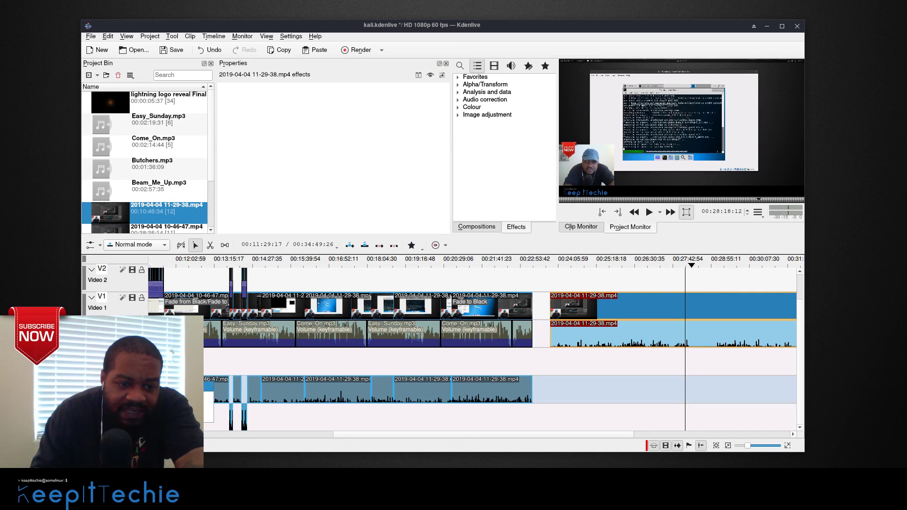
{"action": "left_click", "coordinate": [137, 386]}
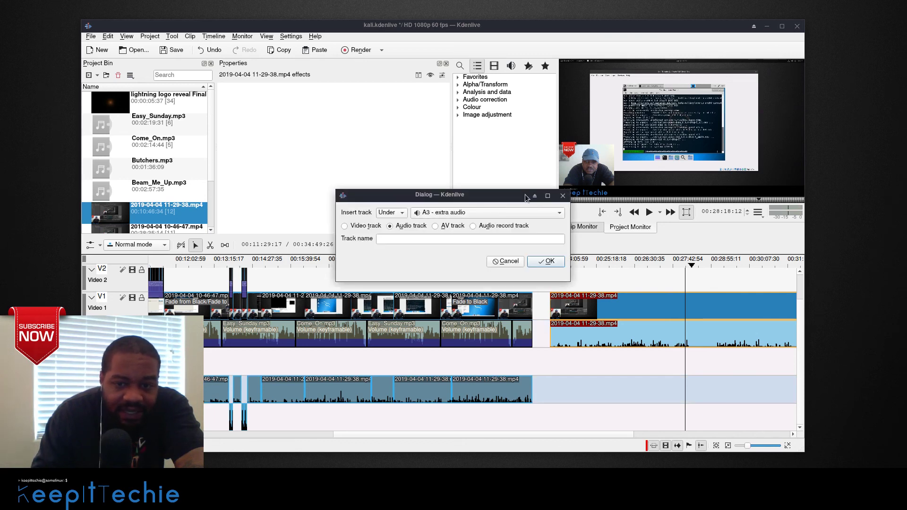
{"action": "left_click", "coordinate": [466, 212]}
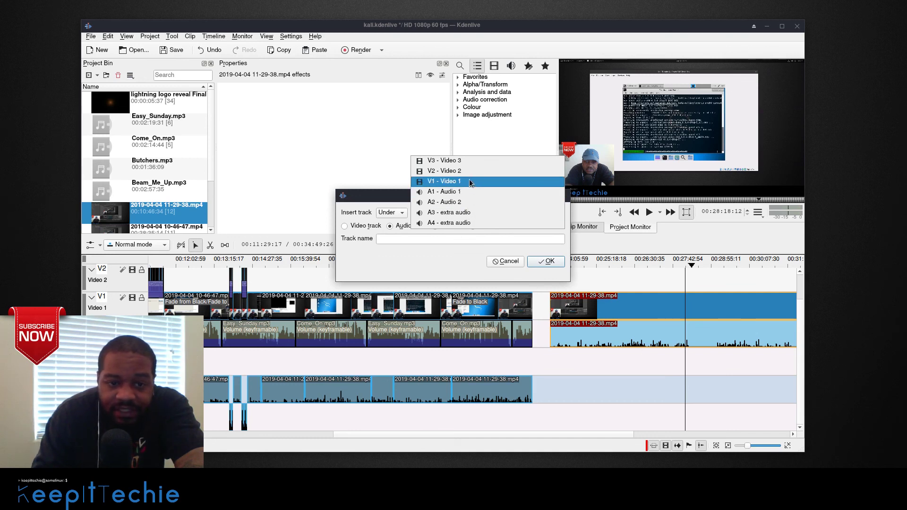
{"action": "left_click", "coordinate": [505, 265]}
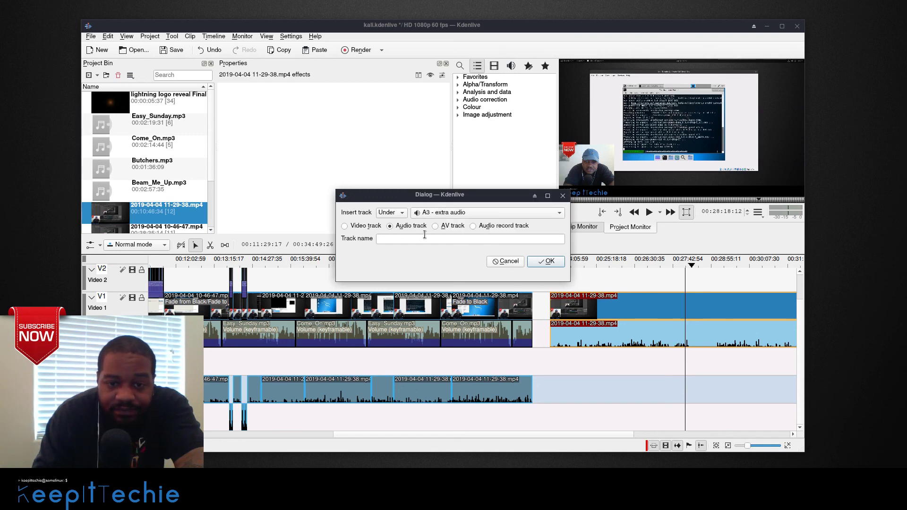
{"action": "left_click", "coordinate": [505, 262]}
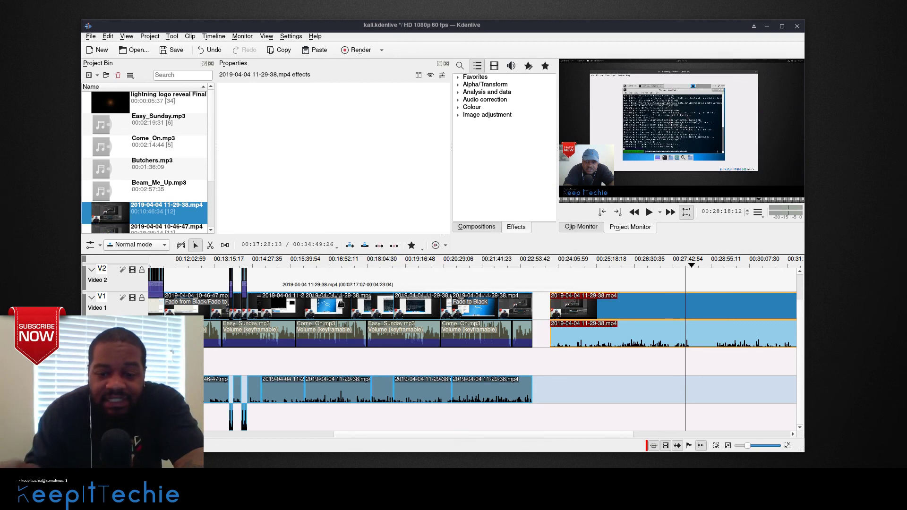